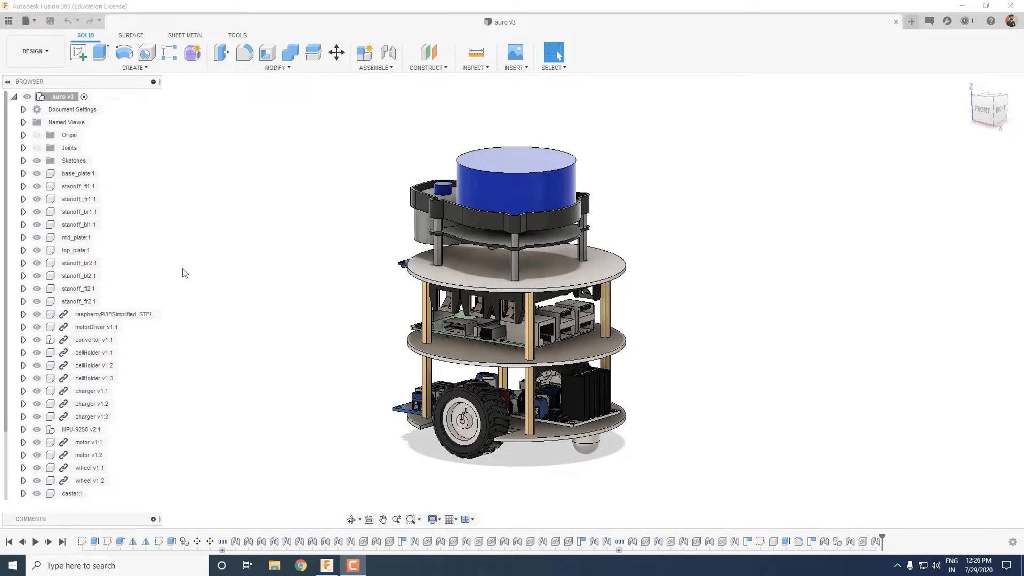
shift+middle_drag(198, 252, 280, 249)
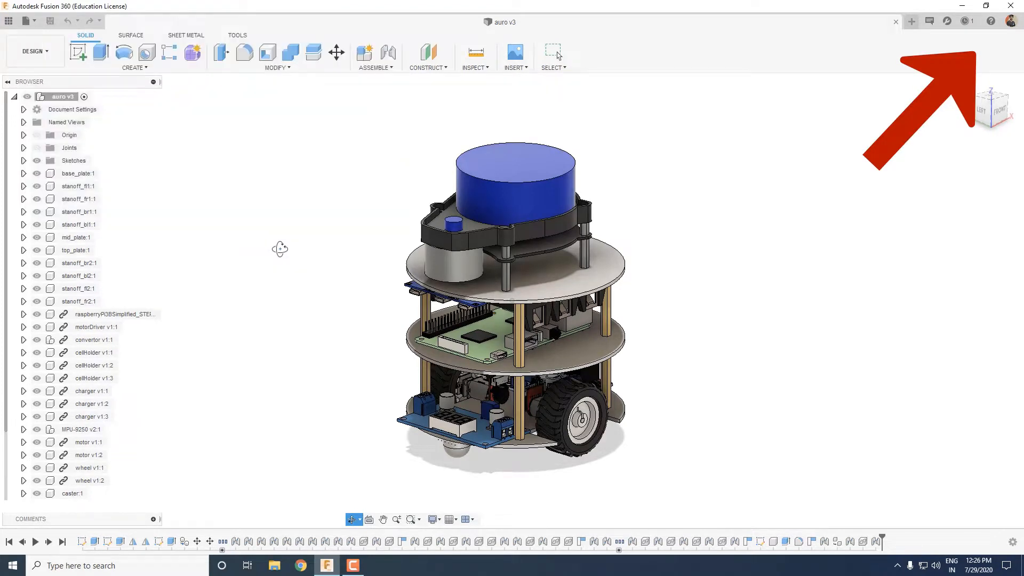
shift+middle_drag(288, 232, 325, 212)
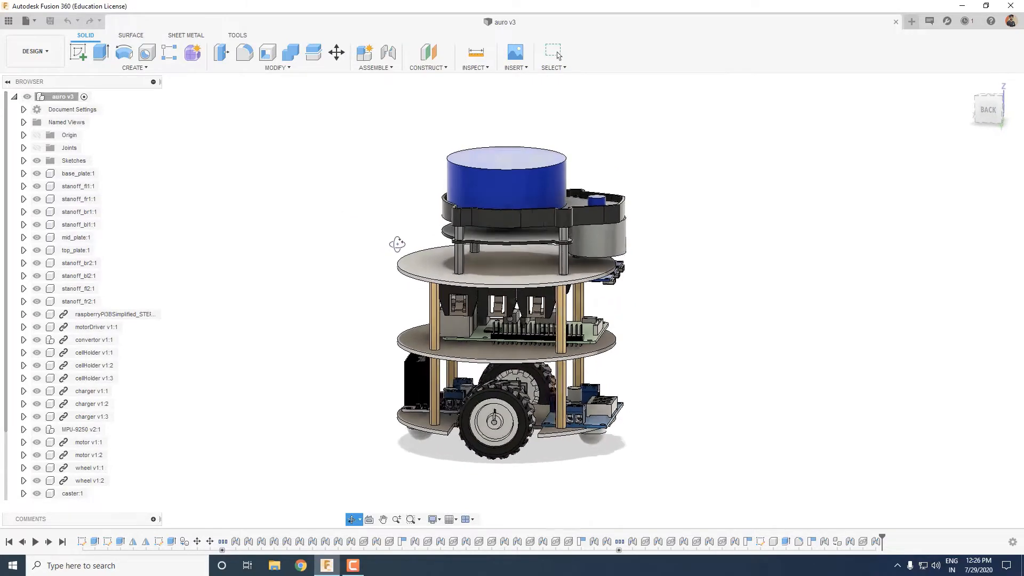
shift+middle_drag(407, 245, 559, 239)
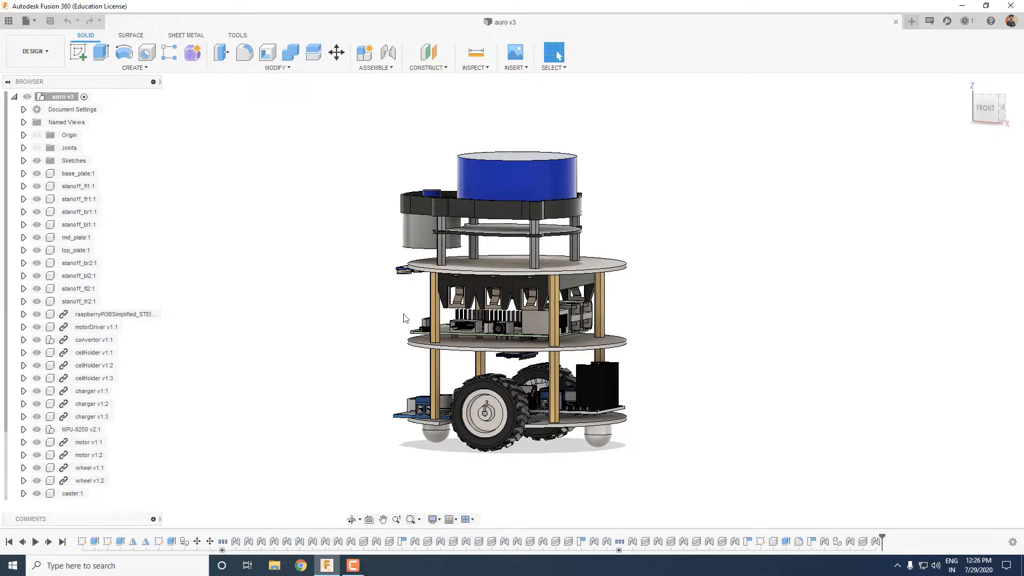
shift+middle_drag(657, 328, 599, 361)
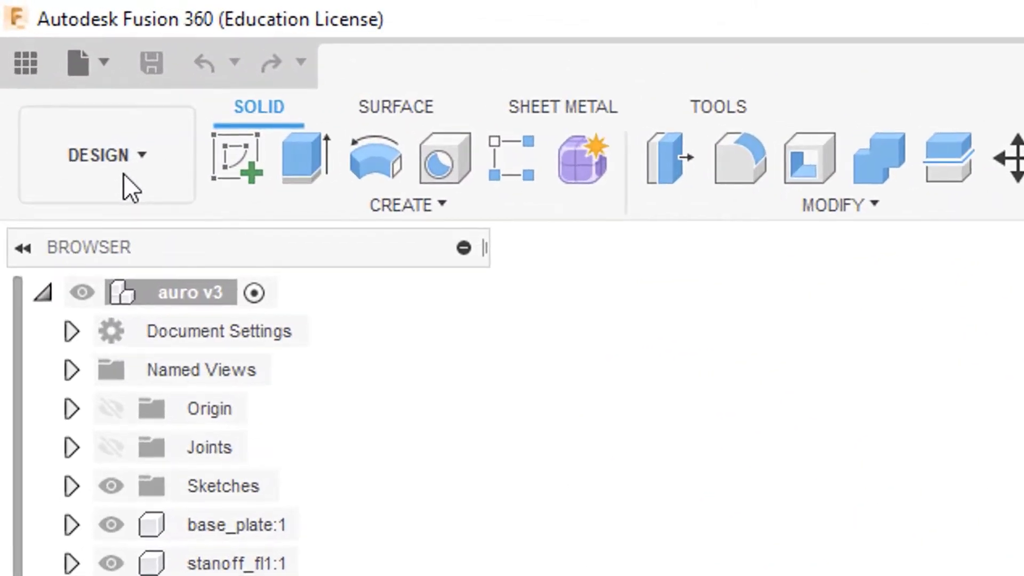
Switch the robot design from the Design workspace to the Animation workspace.
click(122, 181)
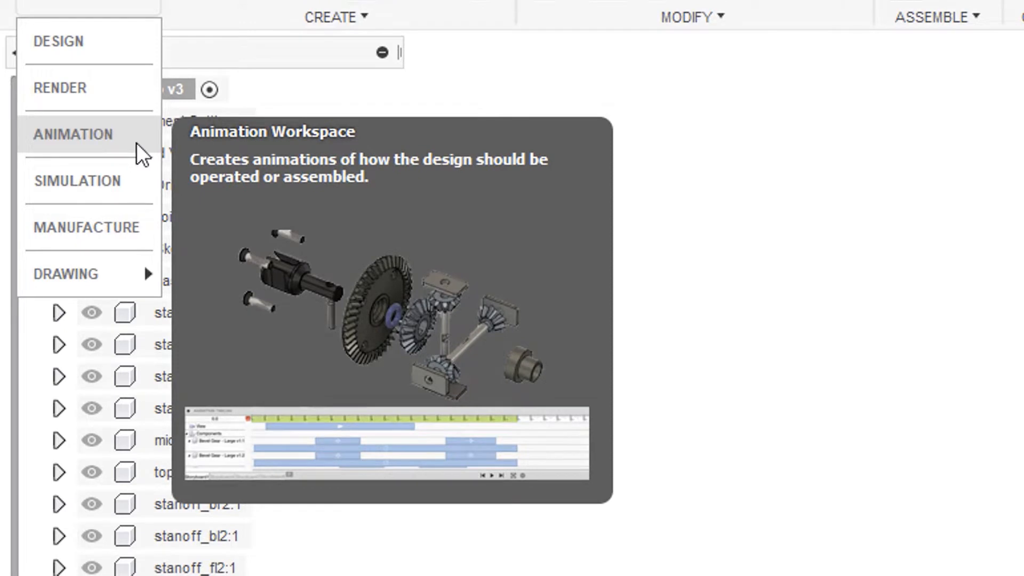
click(137, 143)
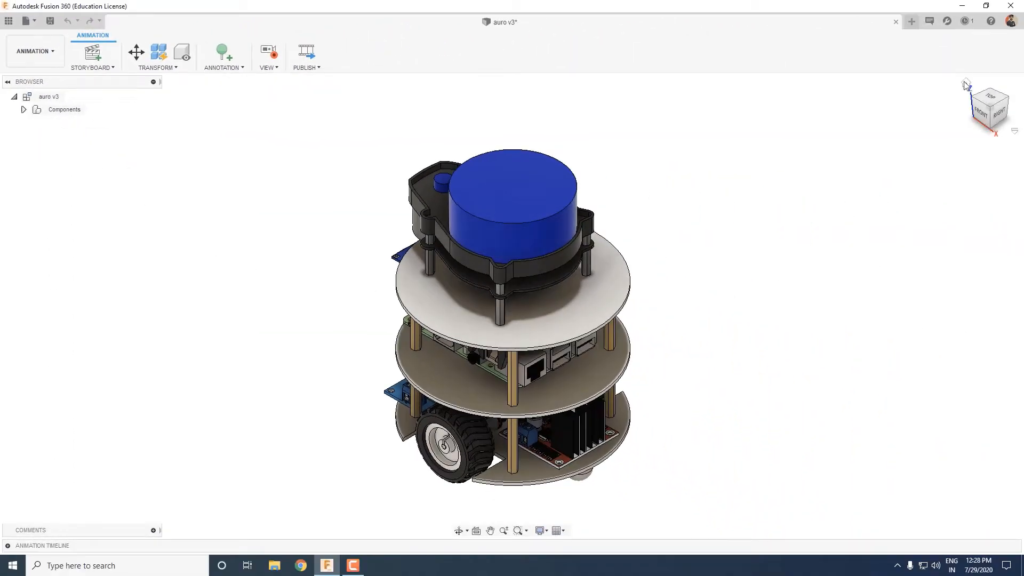
right_click(977, 98)
click(902, 107)
shift+middle_drag(684, 413, 581, 397)
mouse_move(663, 354)
middle_down()
mouse_move(663, 322)
mouse_move(664, 340)
middle_up()
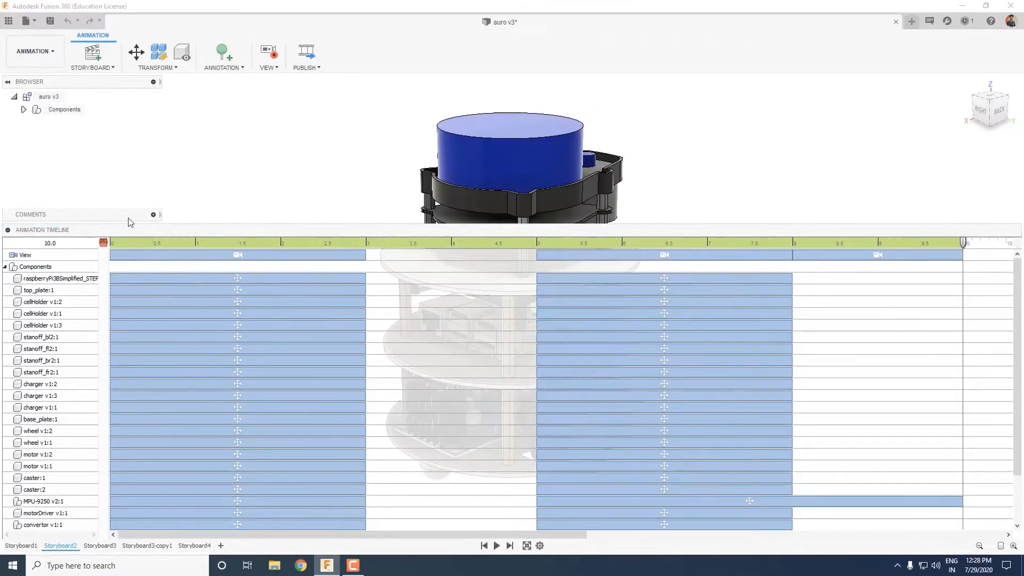
Reduce the height of the animation timeline and create a new storyboard.
drag(176, 224, 194, 358)
click(89, 60)
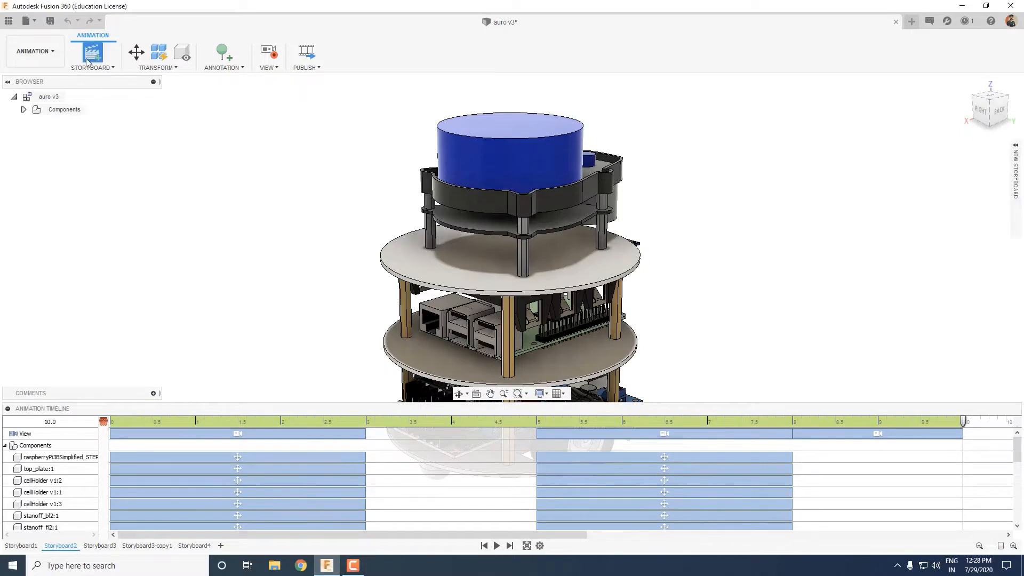
click(94, 59)
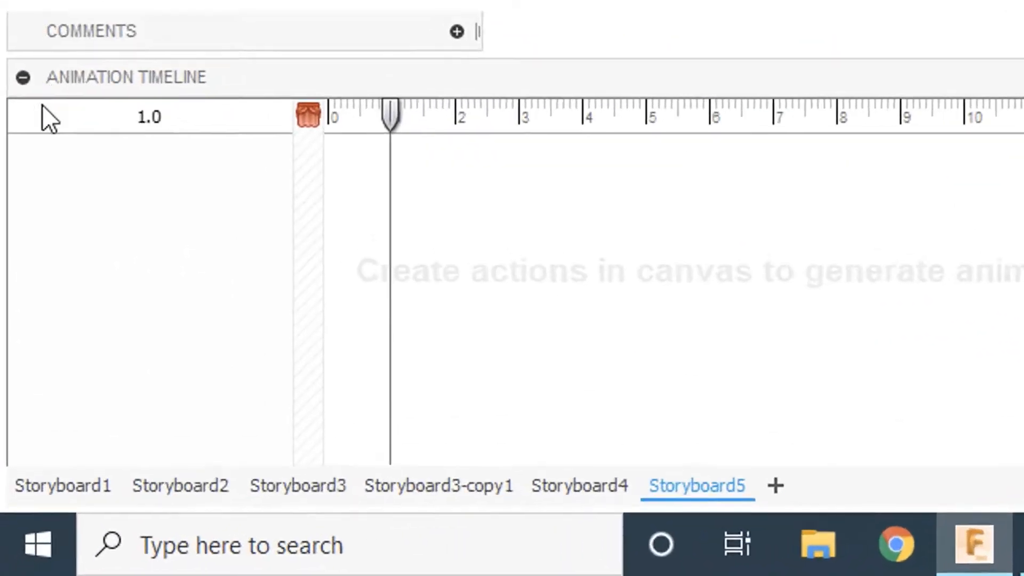
Look through the timelines of the existing storyboards, starting with Storyboard1, and return to the empty Storyboard5.
click(72, 488)
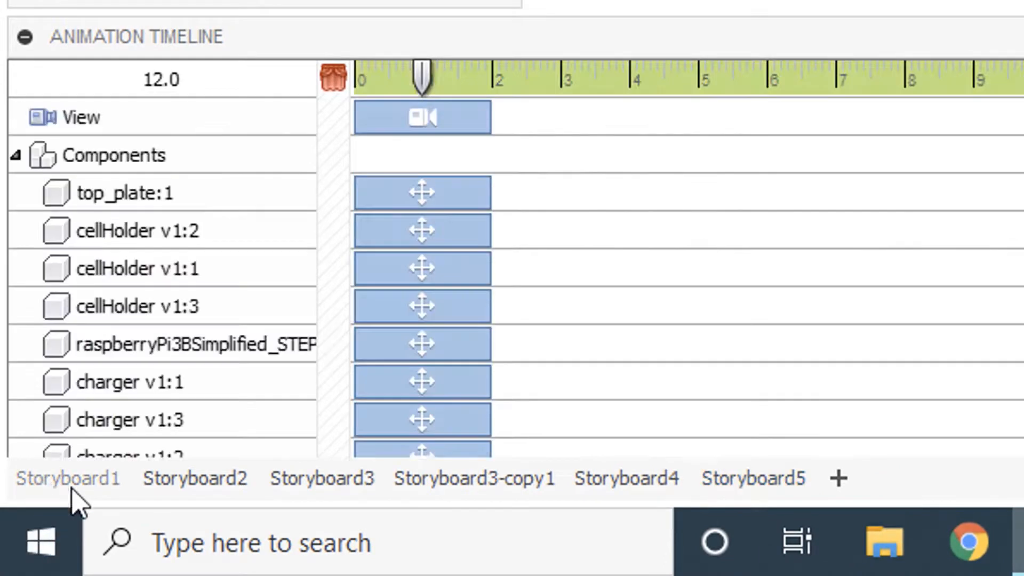
click(184, 486)
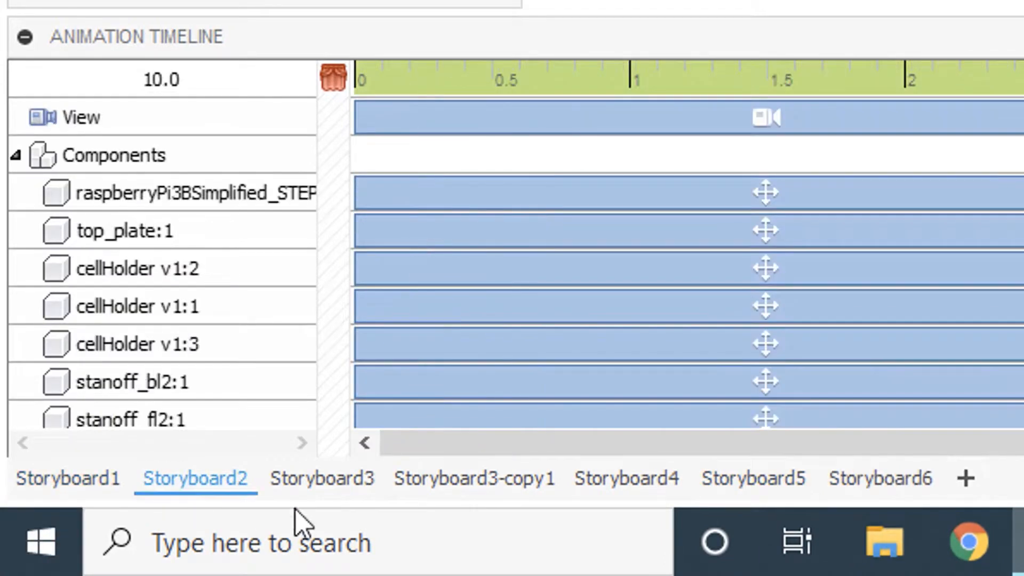
click(356, 488)
click(450, 488)
click(611, 488)
click(739, 488)
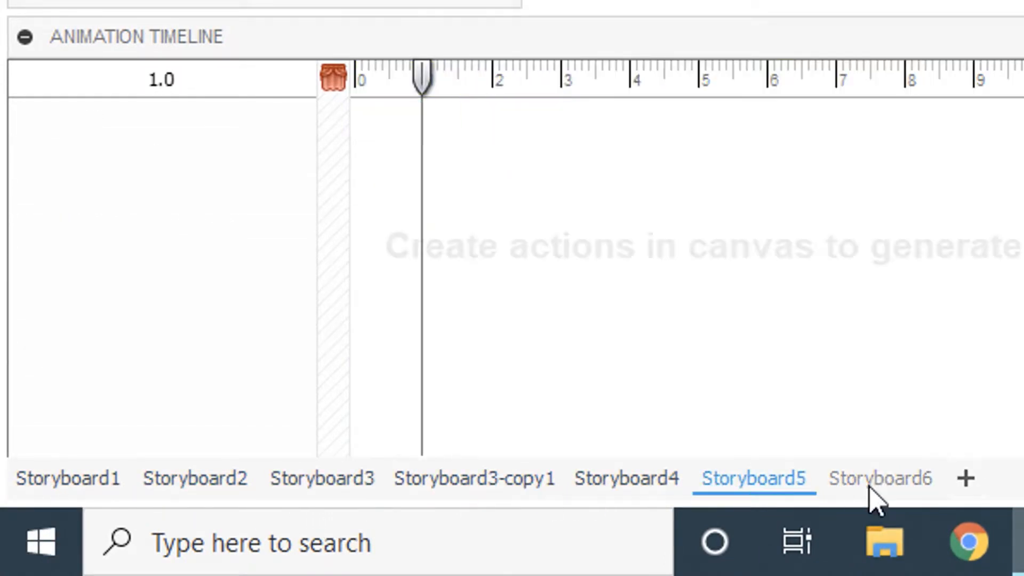
click(871, 483)
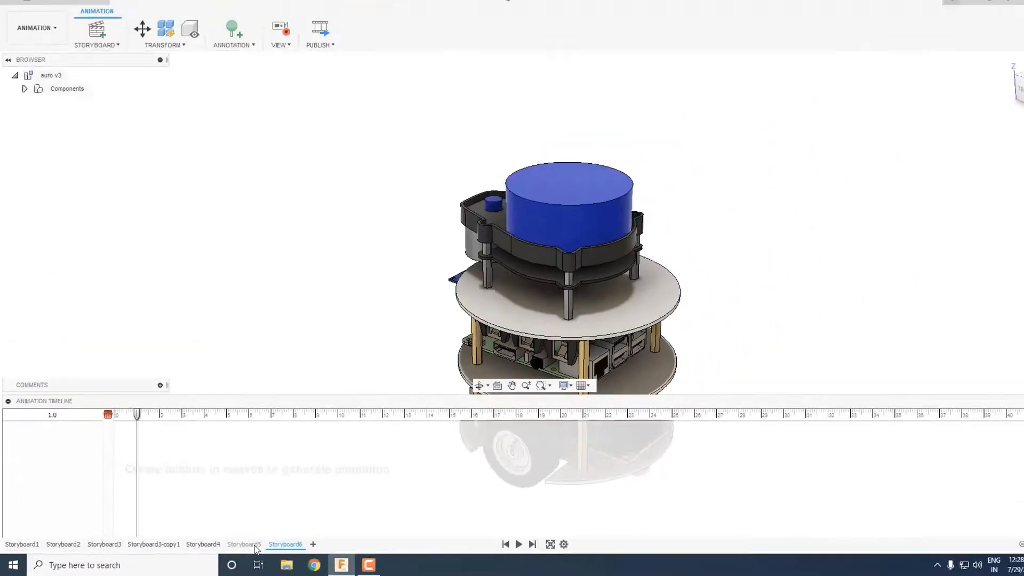
click(813, 489)
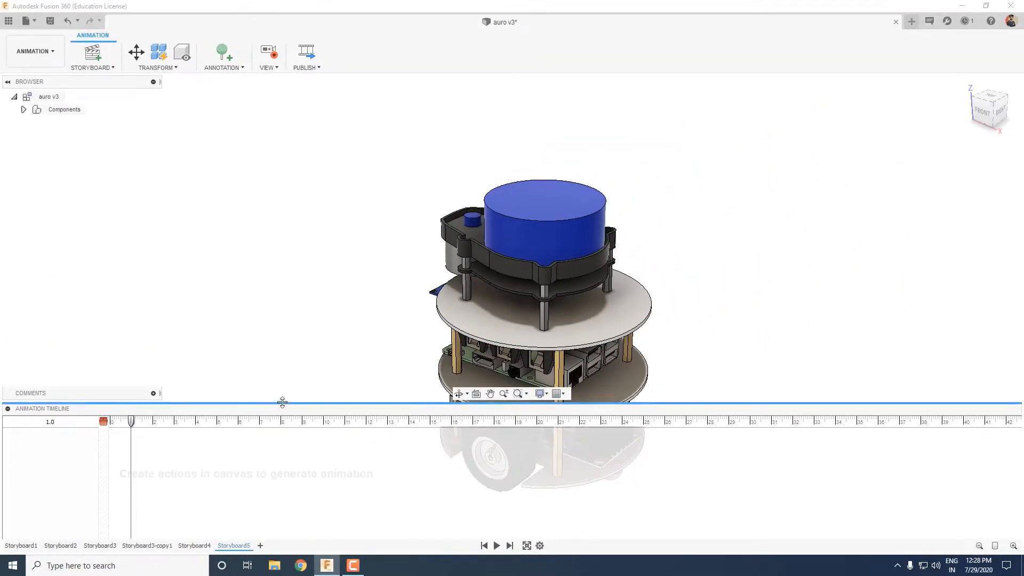
Shrink the timeline further, place the playhead at 0.0 and set the robot's starting view from the home orientation.
drag(282, 402, 283, 446)
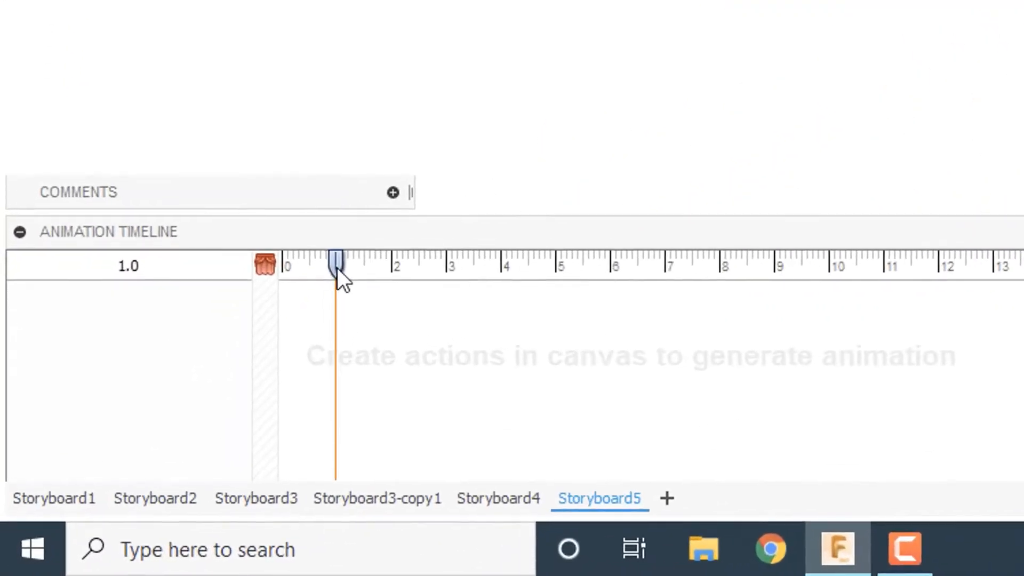
drag(132, 454, 96, 454)
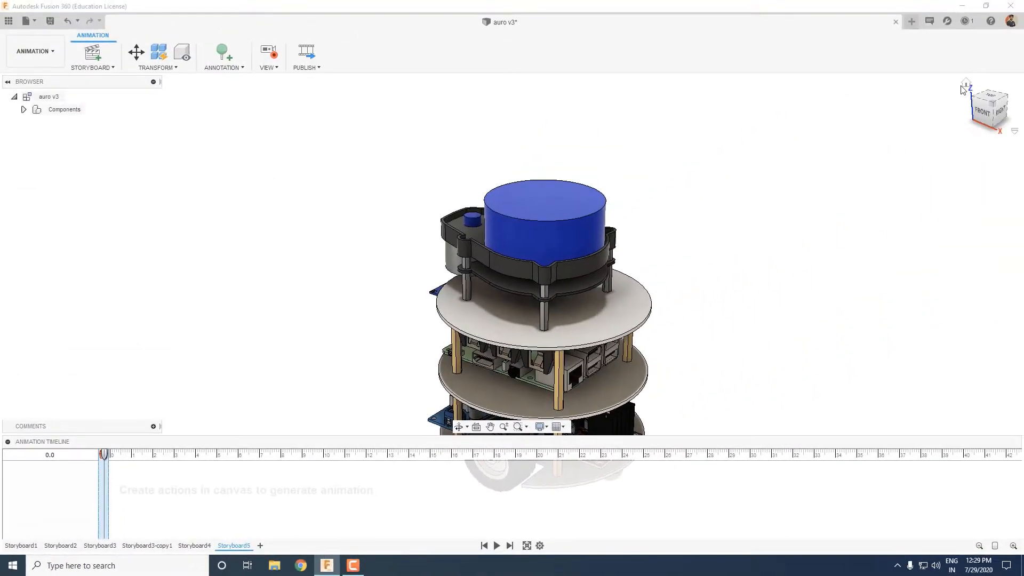
click(966, 84)
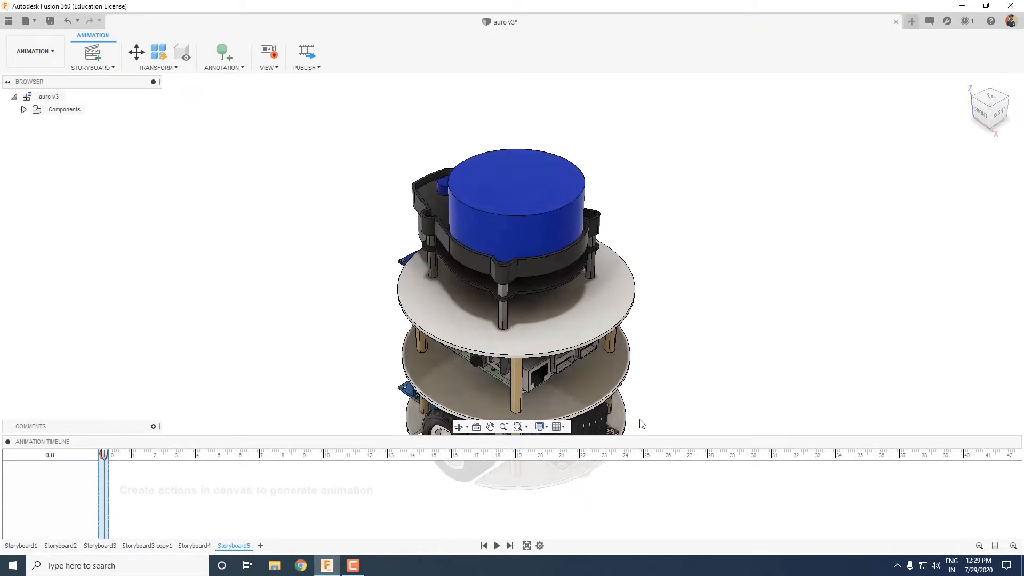
shift+middle_drag(667, 409, 665, 390)
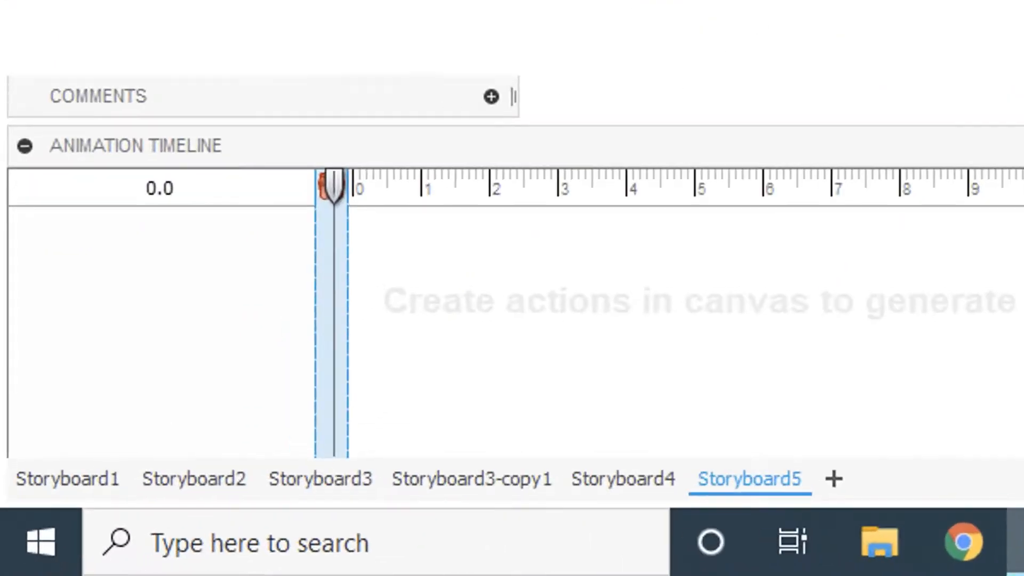
Auto-explode all levels of the auro v3:1 assembly with the explosion scale slightly below the middle, ending the action at 1.9 s.
drag(335, 187, 489, 188)
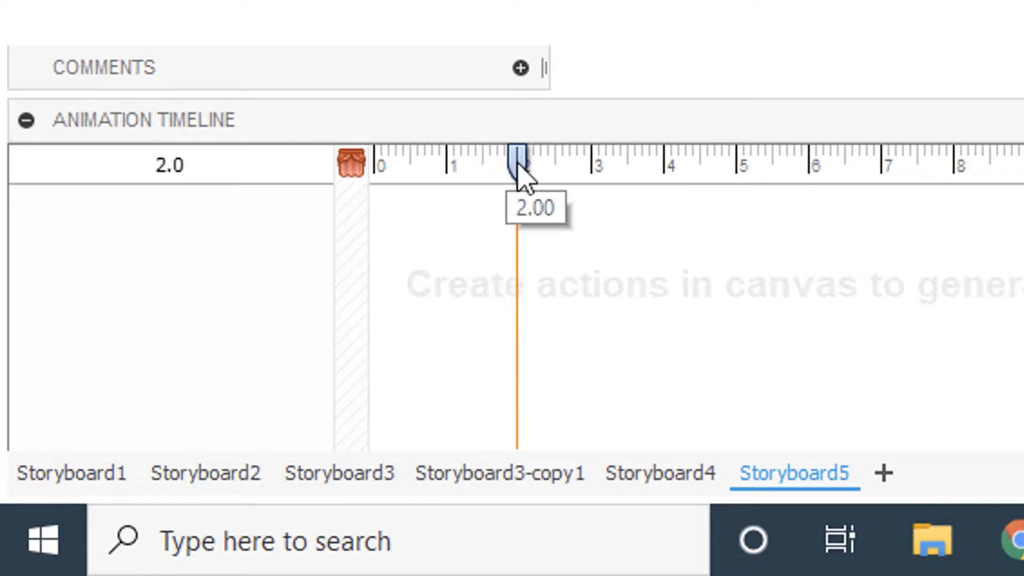
click(206, 258)
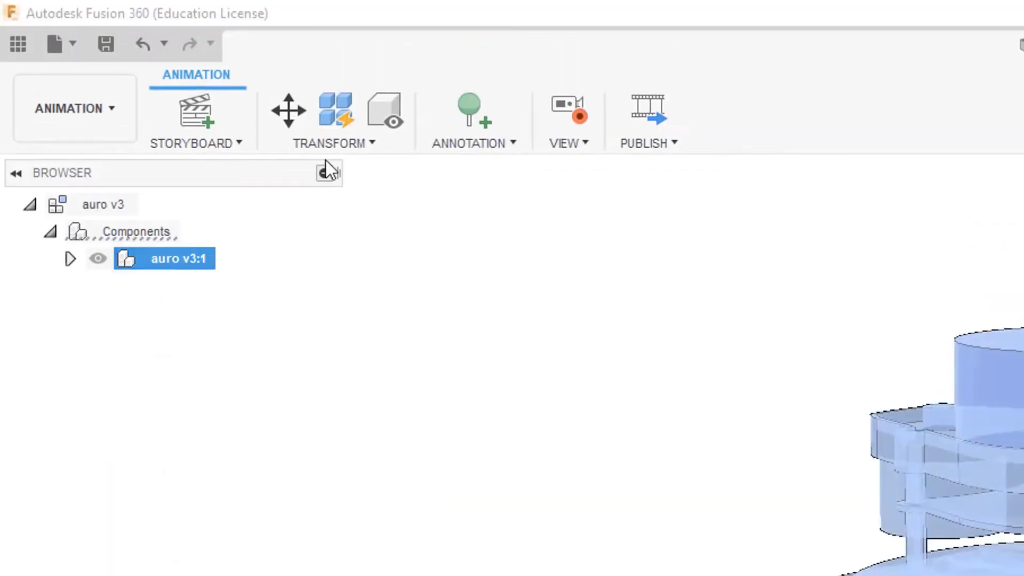
click(328, 145)
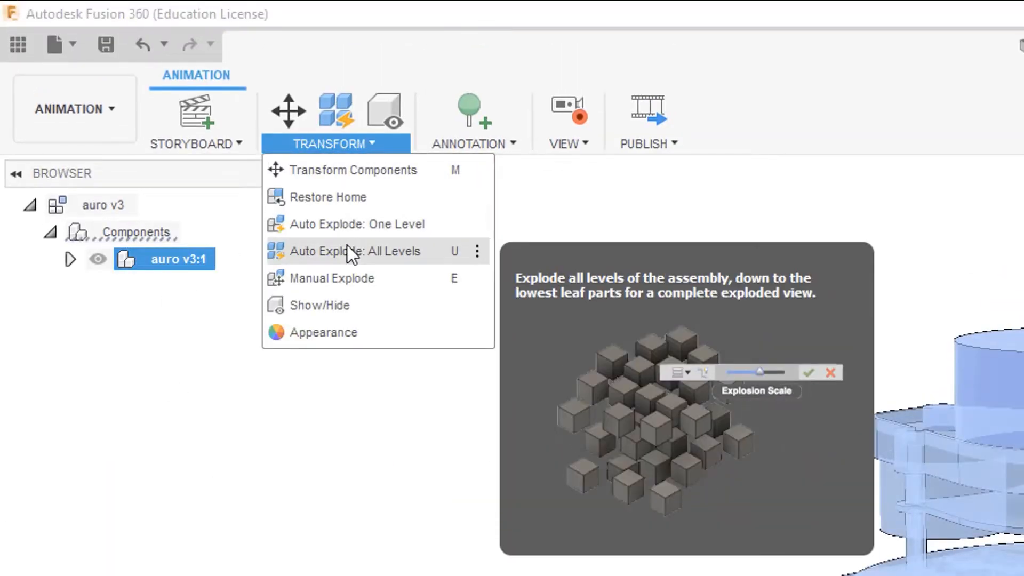
click(347, 251)
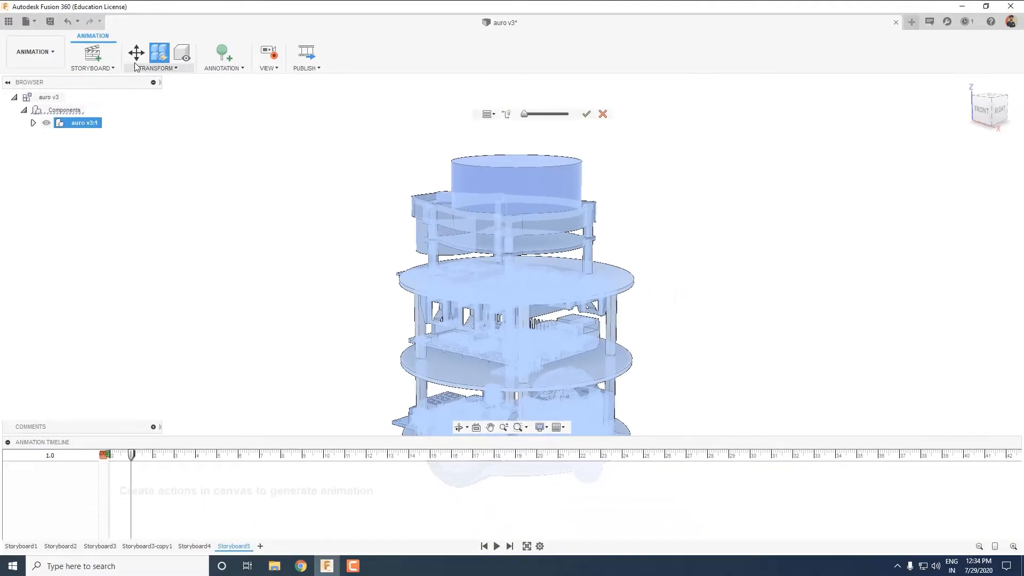
drag(524, 116, 544, 119)
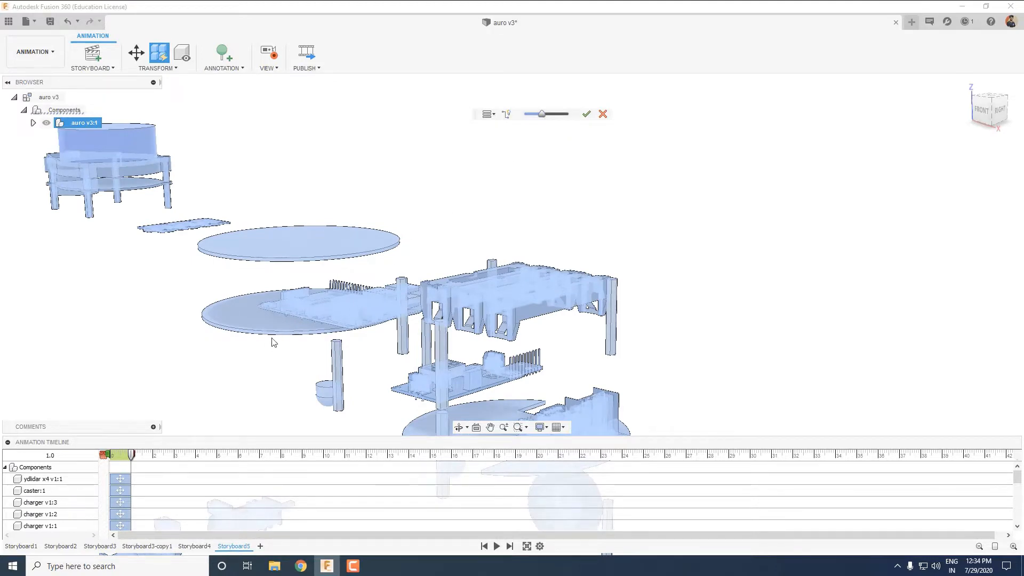
shift+middle_drag(341, 395, 642, 329)
drag(132, 455, 152, 456)
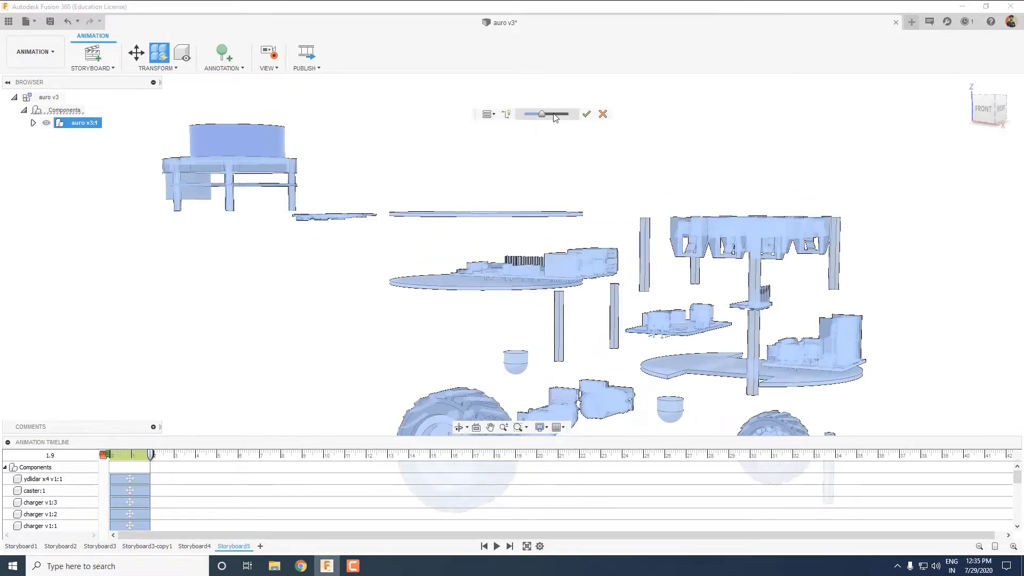
click(586, 115)
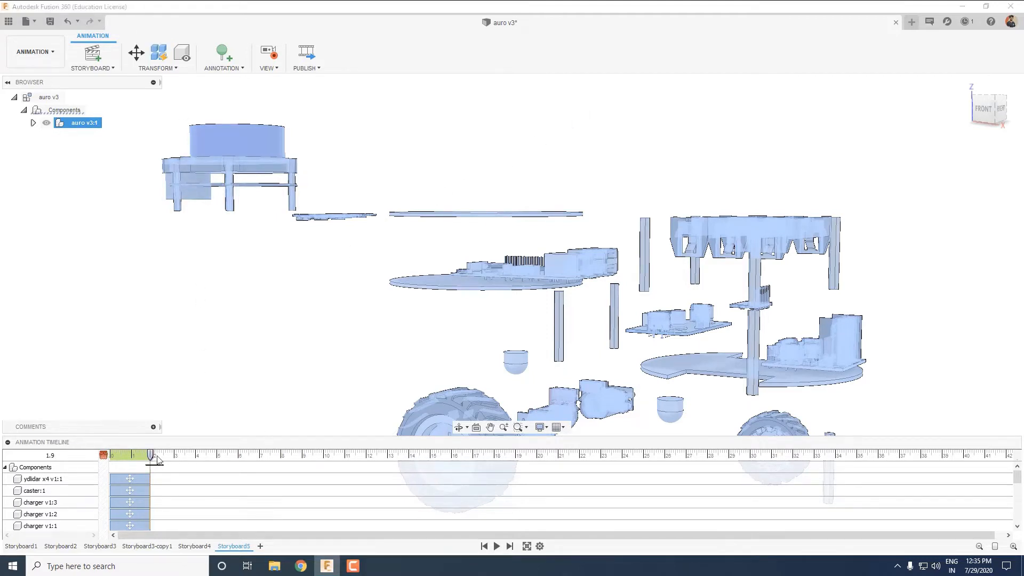
Restore the exploded assembly to its home position with the playhead at 4.0 s.
drag(153, 455, 198, 454)
click(159, 68)
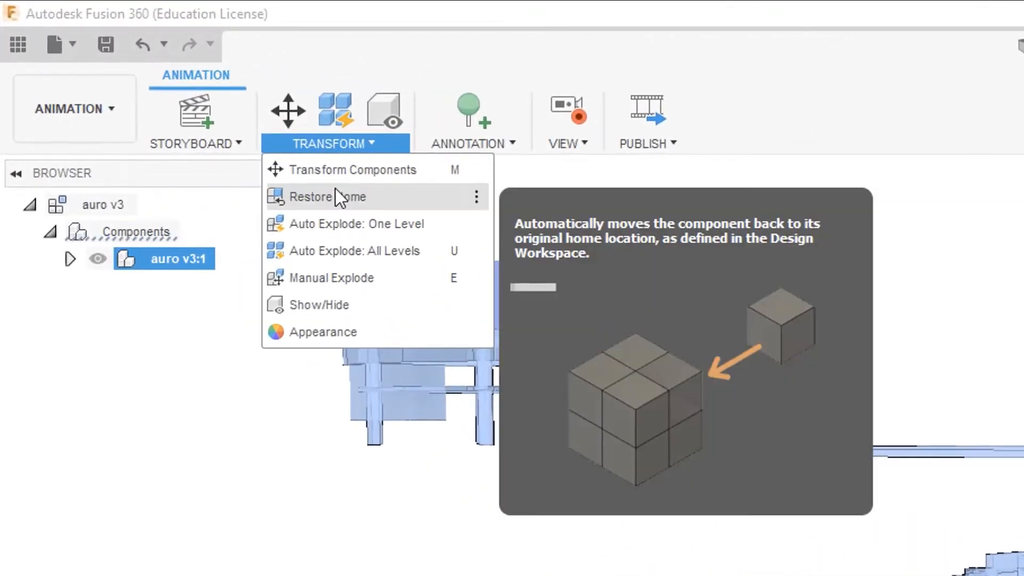
click(294, 174)
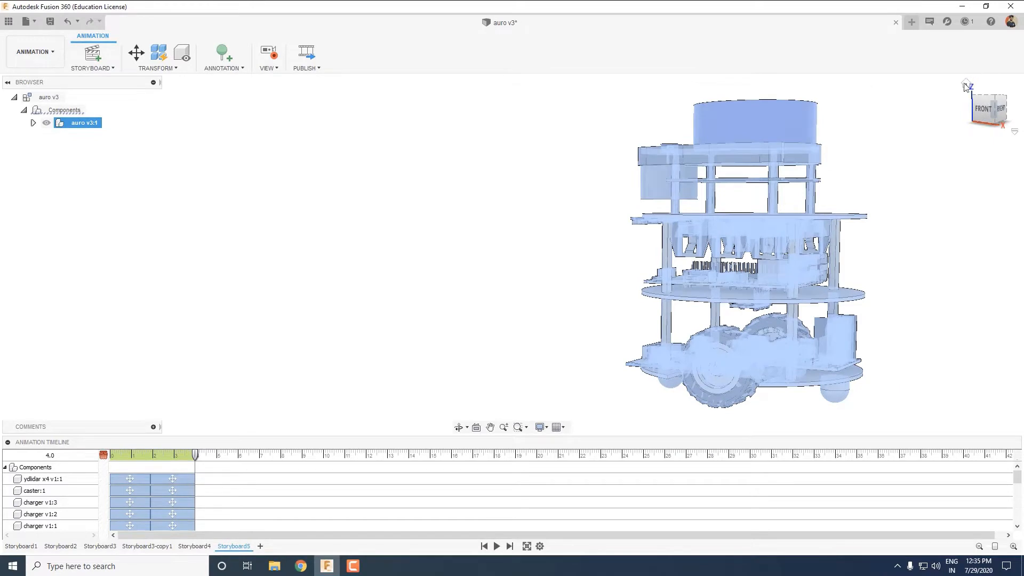
Record a camera move at 4.0 s that brings the reassembled robot back to a centred, nearly level view.
click(965, 84)
shift+middle_drag(647, 268, 652, 240)
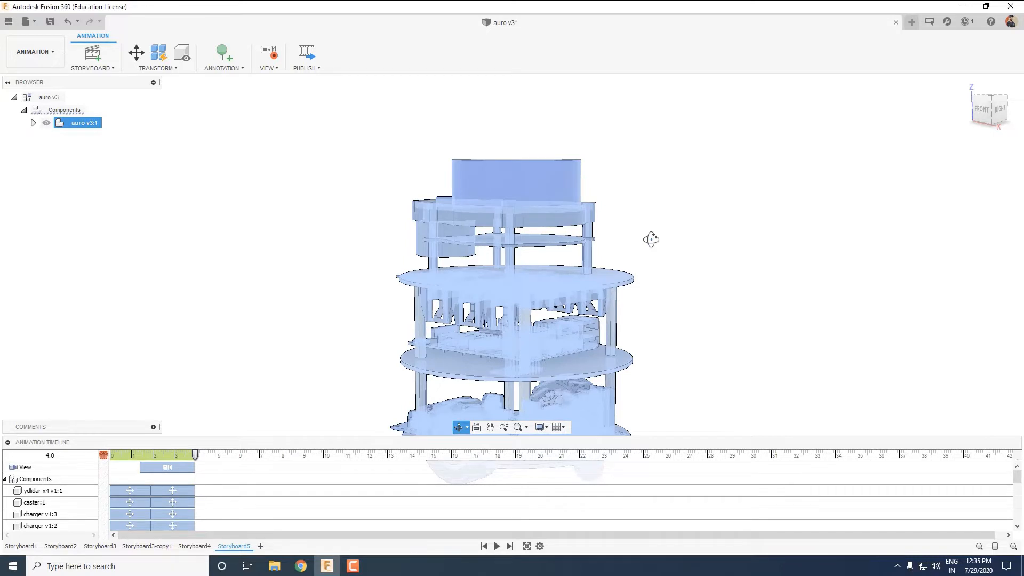
shift+middle_drag(652, 239, 652, 239)
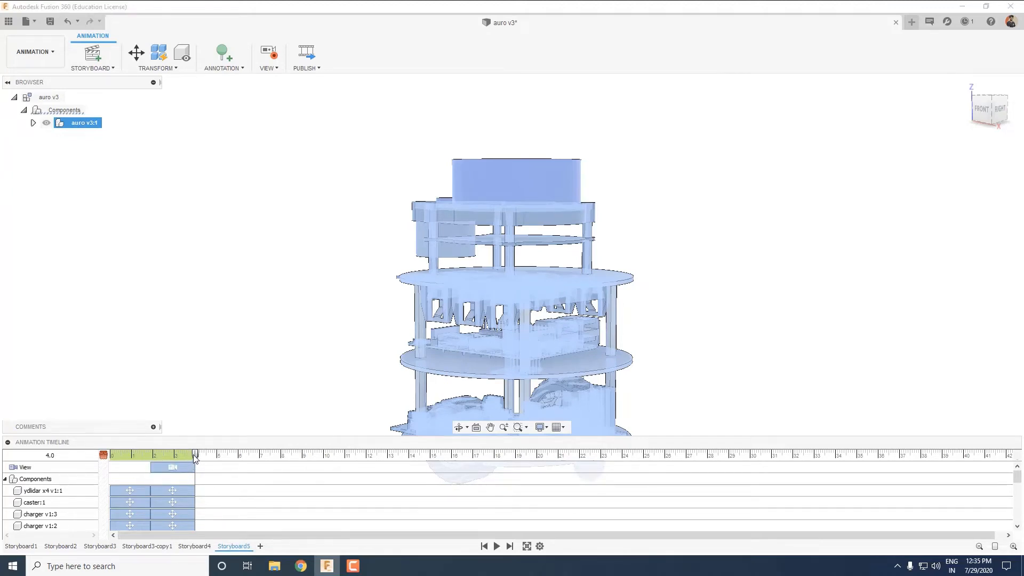
Set a centred starting view of the robot at 0.0 s and record a camera move framing the exploded parts at 1.9 s.
drag(178, 455, 104, 459)
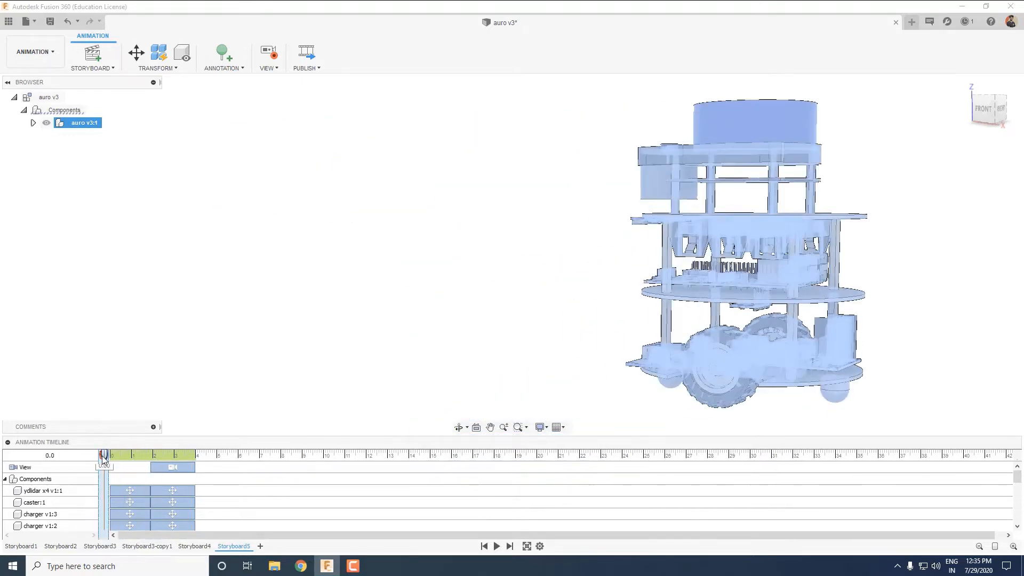
click(965, 85)
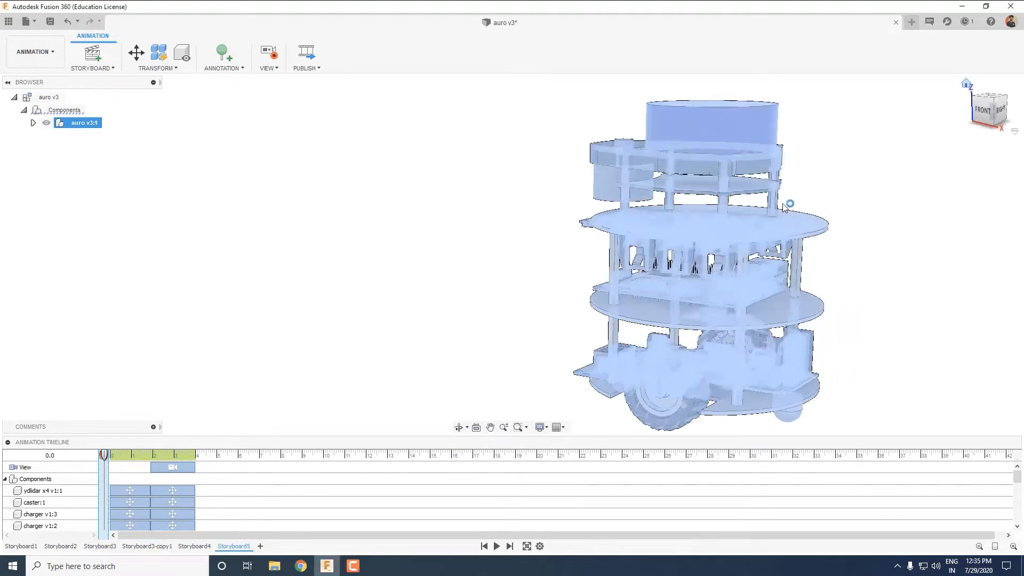
shift+middle_drag(626, 279, 634, 242)
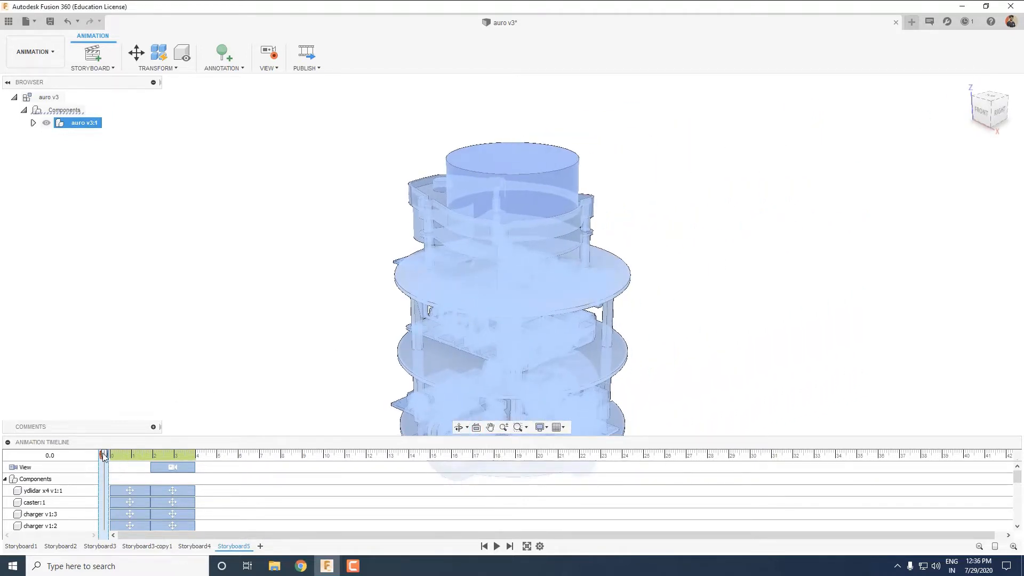
drag(104, 456, 152, 454)
shift+middle_drag(306, 362, 492, 350)
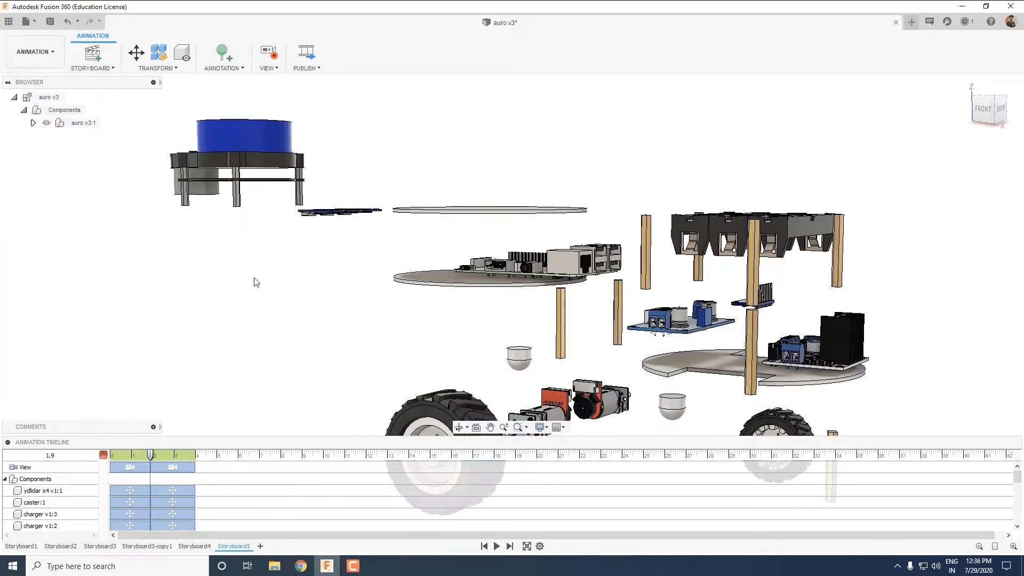
Preview the storyboard, then shift the second camera action and all components' reassembly actions to run from about 3.0 to 5.1 s.
click(8, 442)
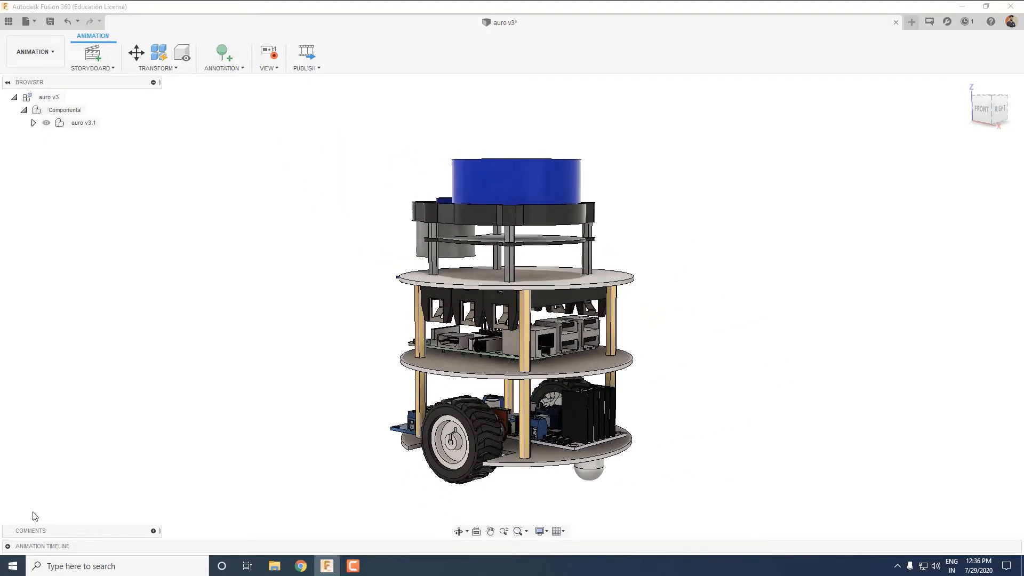
click(8, 547)
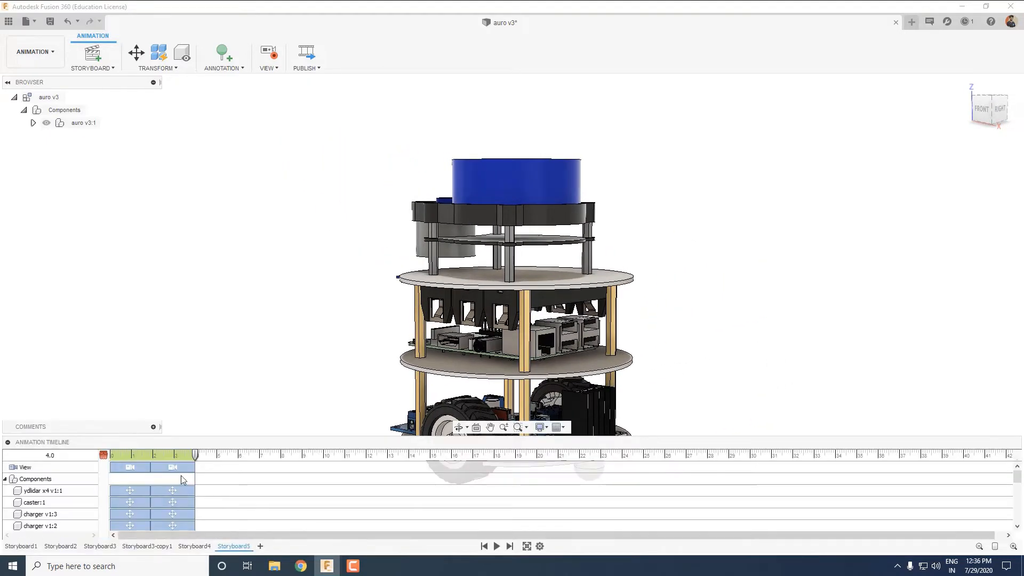
drag(200, 468, 209, 468)
mouse_move(189, 490)
mouse_down()
mouse_move(213, 490)
mouse_move(201, 505)
mouse_up()
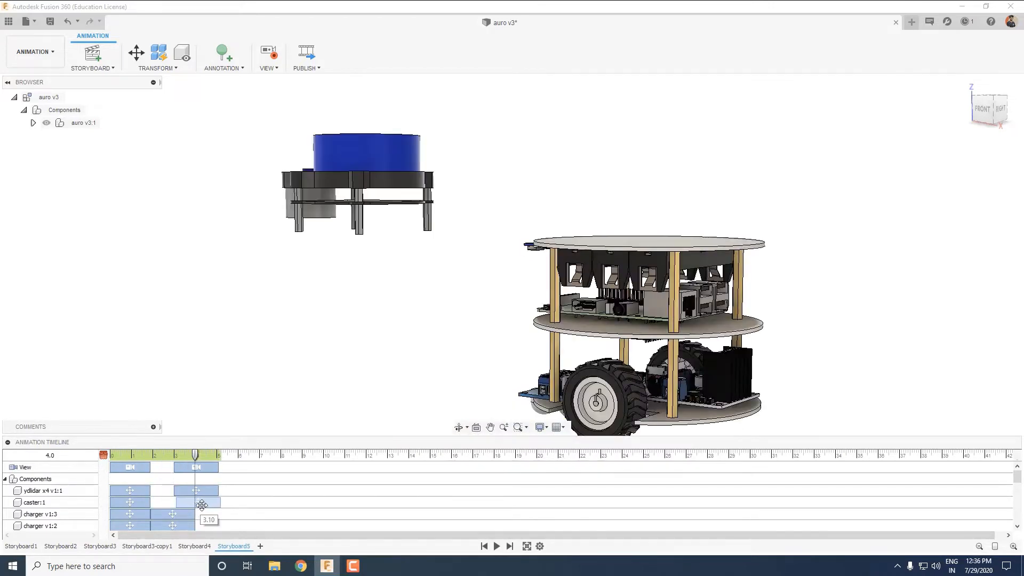
scroll(202, 501, down, 6)
drag(199, 437, 199, 240)
click(169, 524)
ctrl+click(169, 510)
shift+click(163, 302)
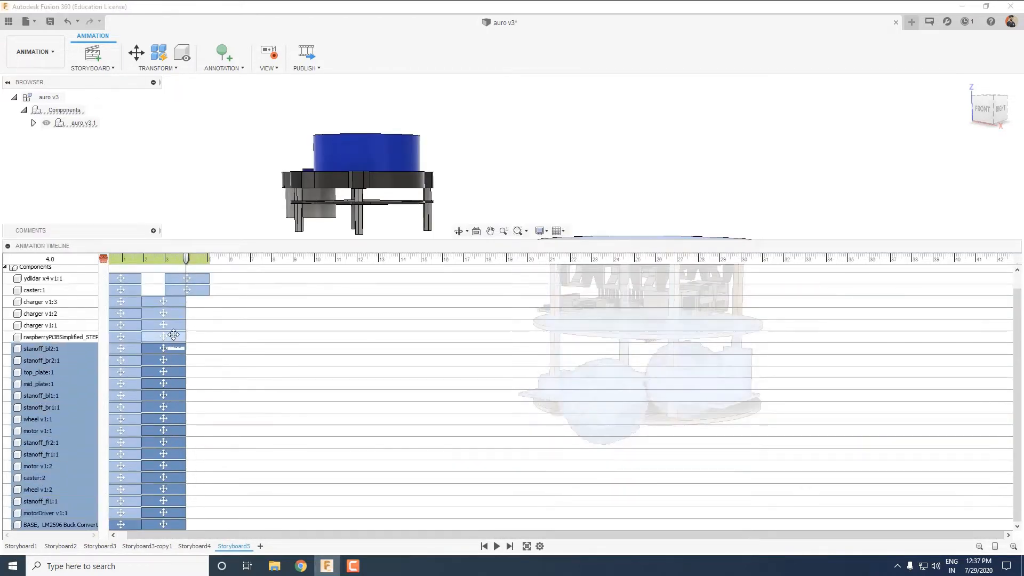
drag(180, 301, 204, 301)
Play the storyboard from the start with the timeline collapsed to check the explosion, pause and reassembly.
drag(187, 259, 4, 212)
click(500, 548)
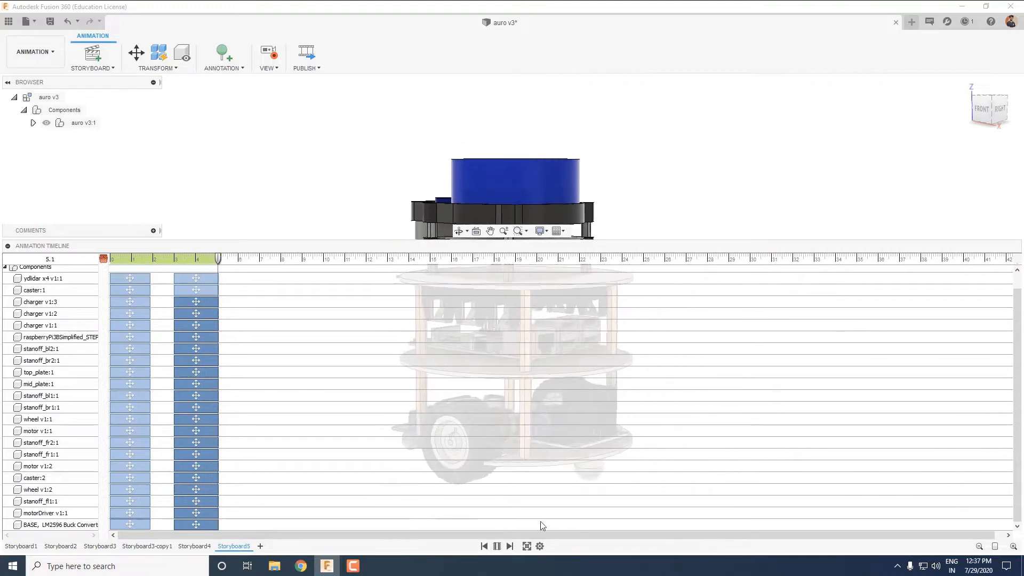
click(499, 546)
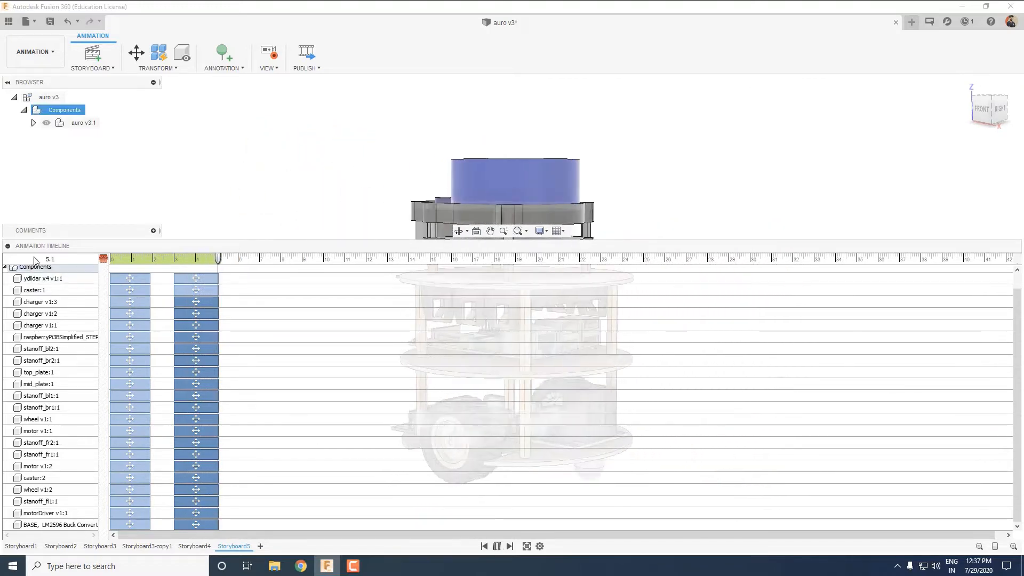
click(7, 246)
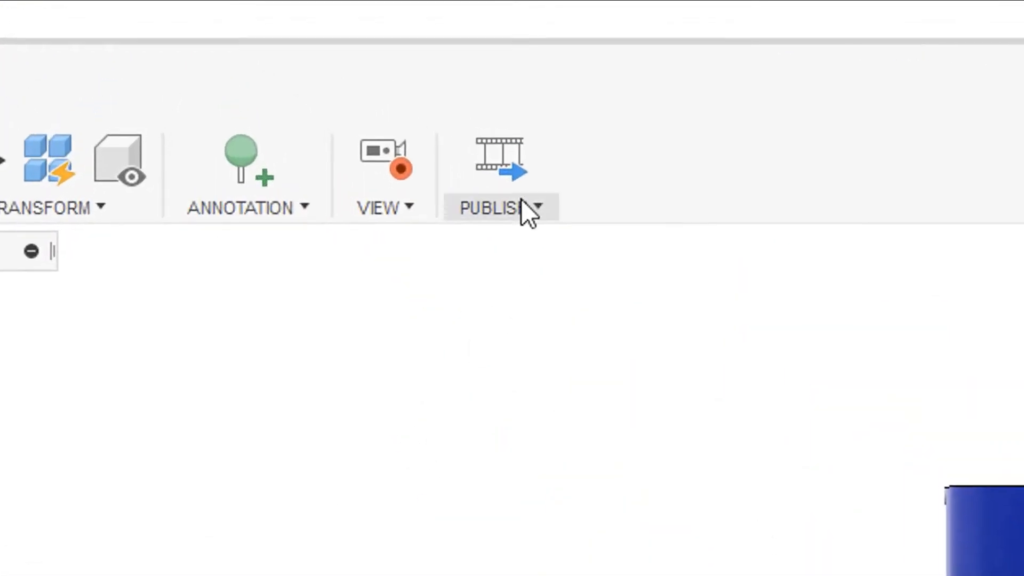
Publish the current storyboard at 1920 x 1080 as the AVI video "auro v3 autoexplode", saved to the AuRo project and the Desktop.
click(306, 52)
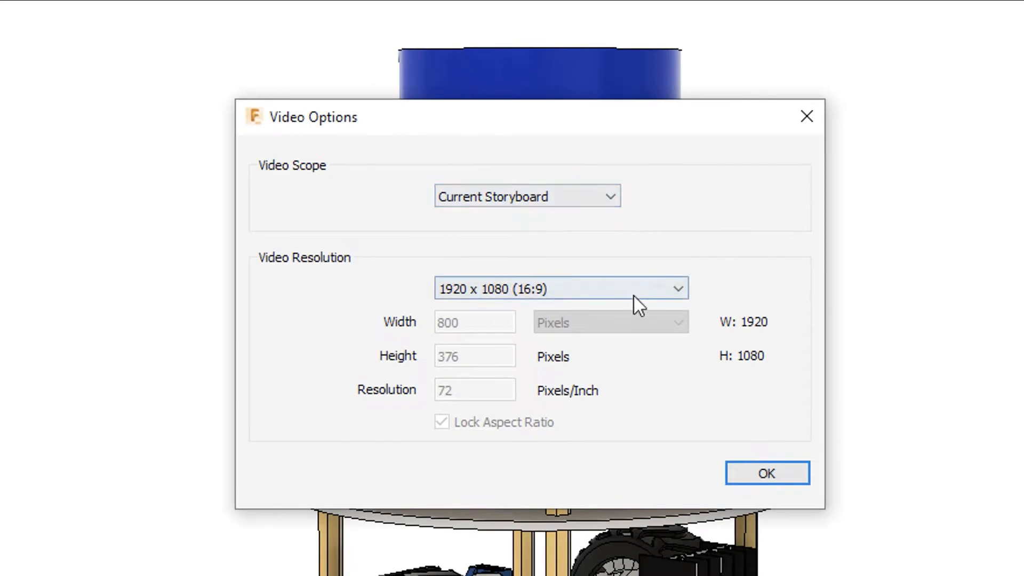
click(607, 204)
click(608, 209)
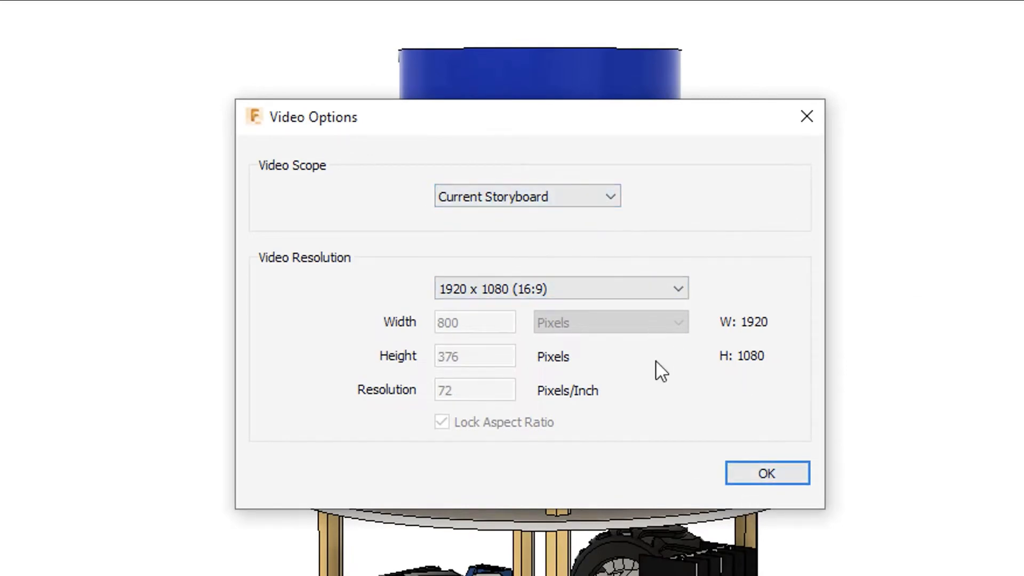
click(590, 284)
click(614, 443)
click(768, 476)
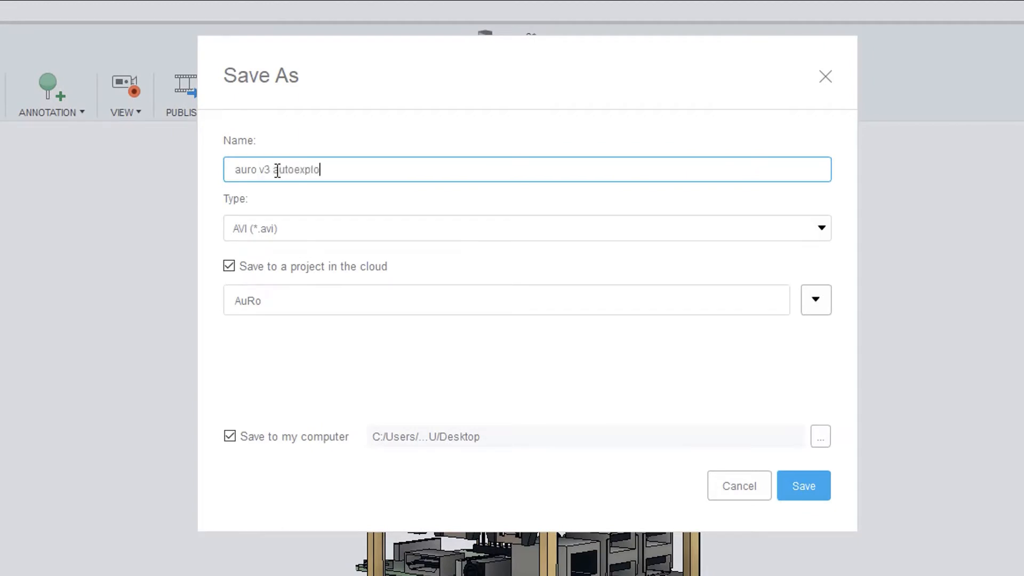
click(802, 475)
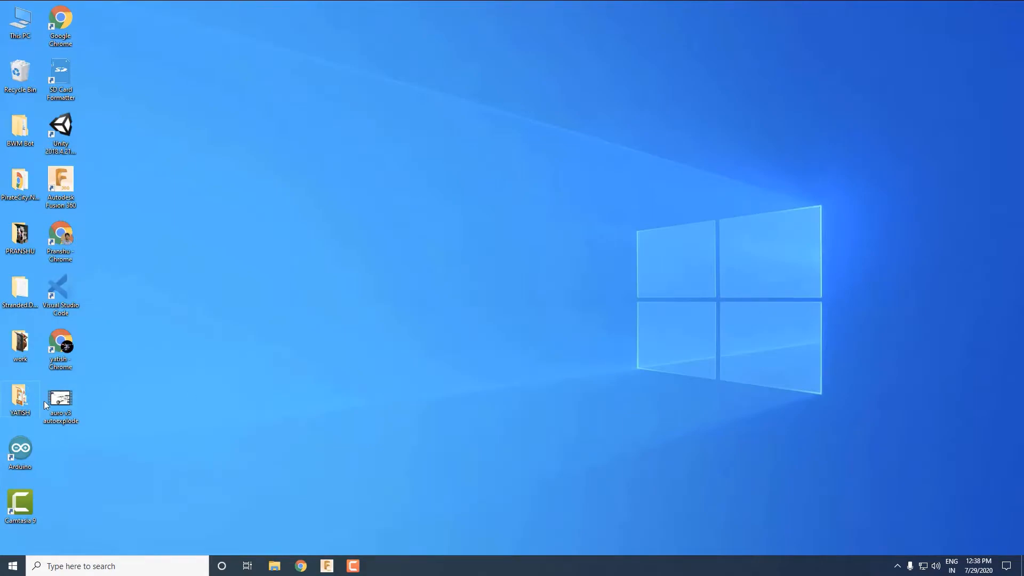
Open the exported video "auro v3 autoexplode" from the desktop and play it.
double_click(75, 404)
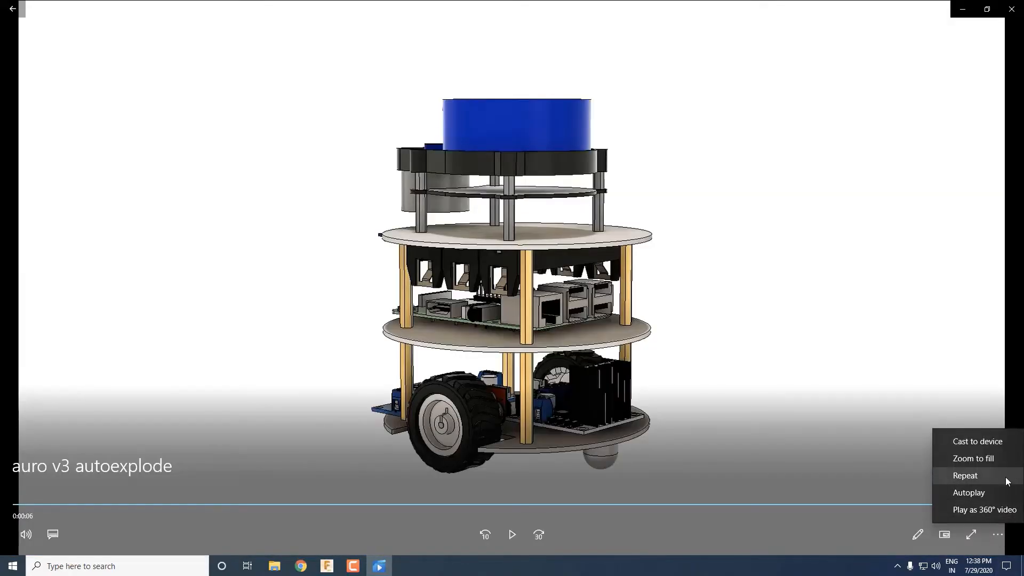
click(512, 534)
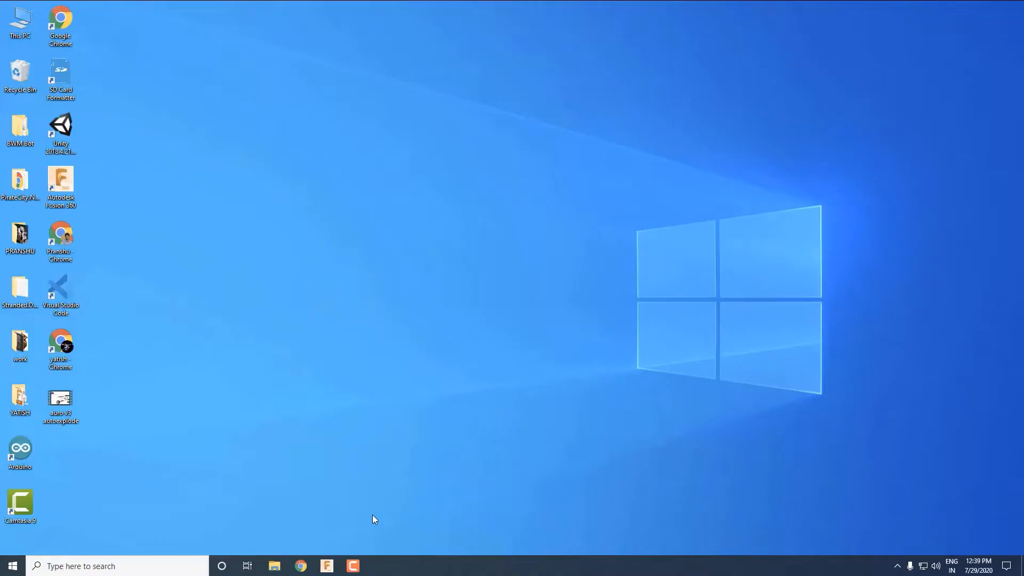
Switch back to Fusion 360, add a new storyboard, orbit to the robot's right-back side and expand auro v3:1 to list its components.
click(327, 566)
click(967, 85)
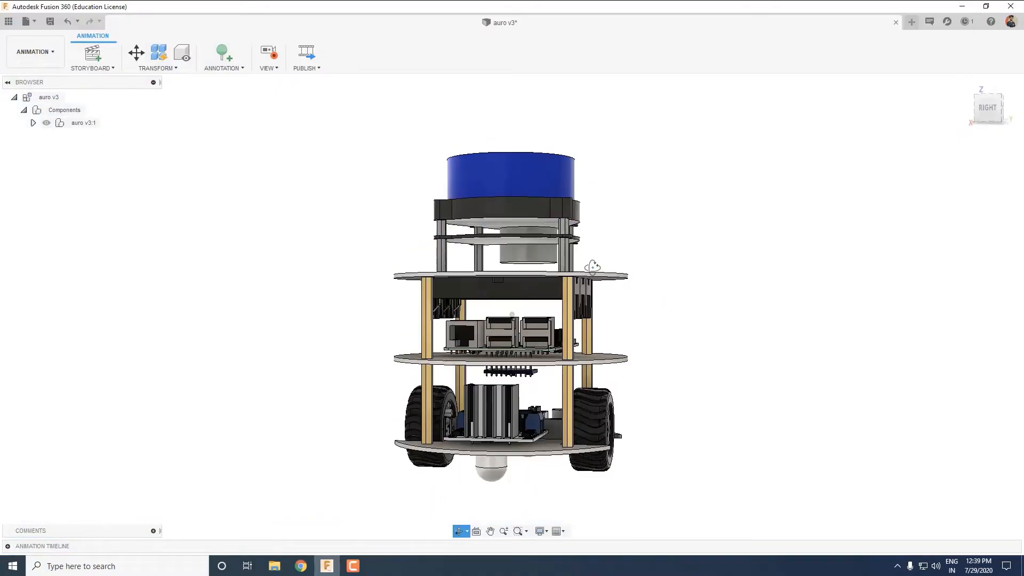
click(8, 546)
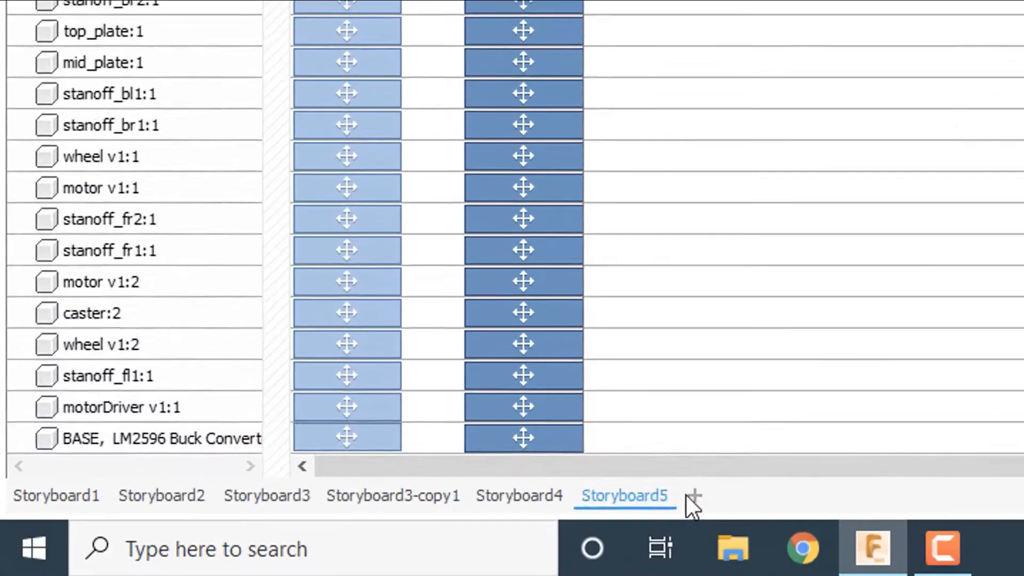
click(260, 547)
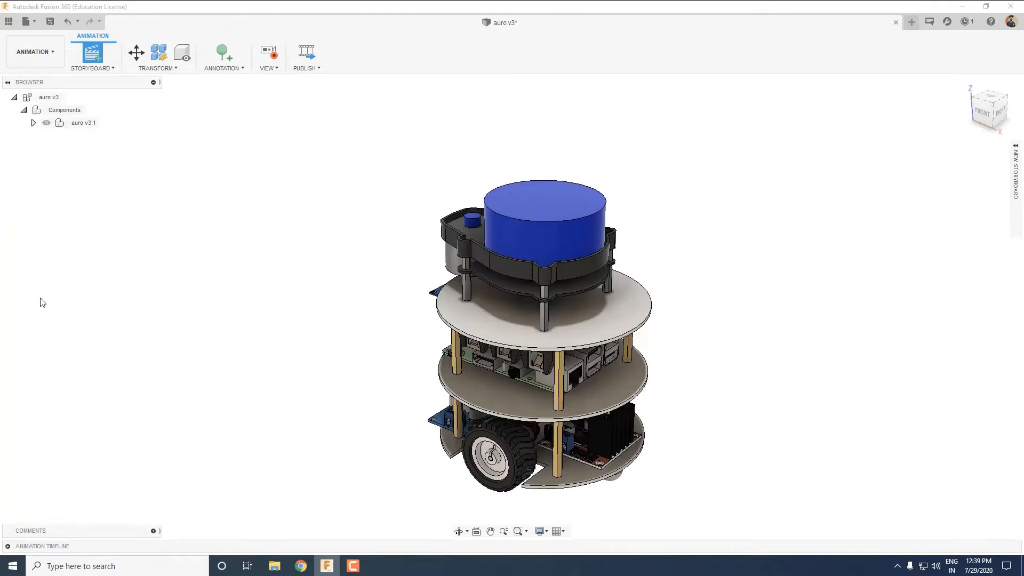
shift+middle_drag(642, 450, 547, 376)
middle_drag(546, 376, 545, 392)
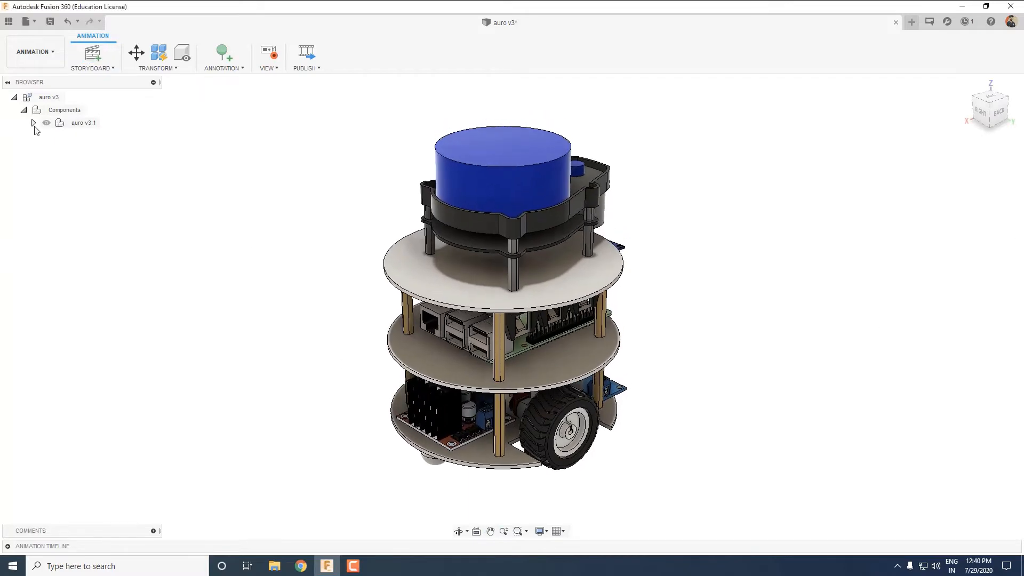
click(33, 123)
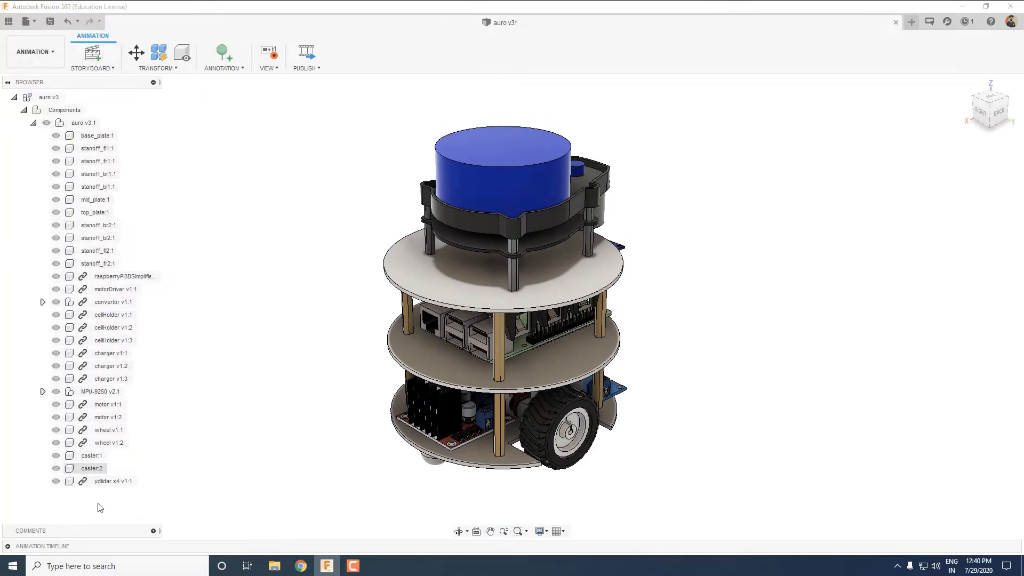
With the playhead at 2.0 s, move the ydlidar x4 v1:1 component -145 mm along X.
click(8, 546)
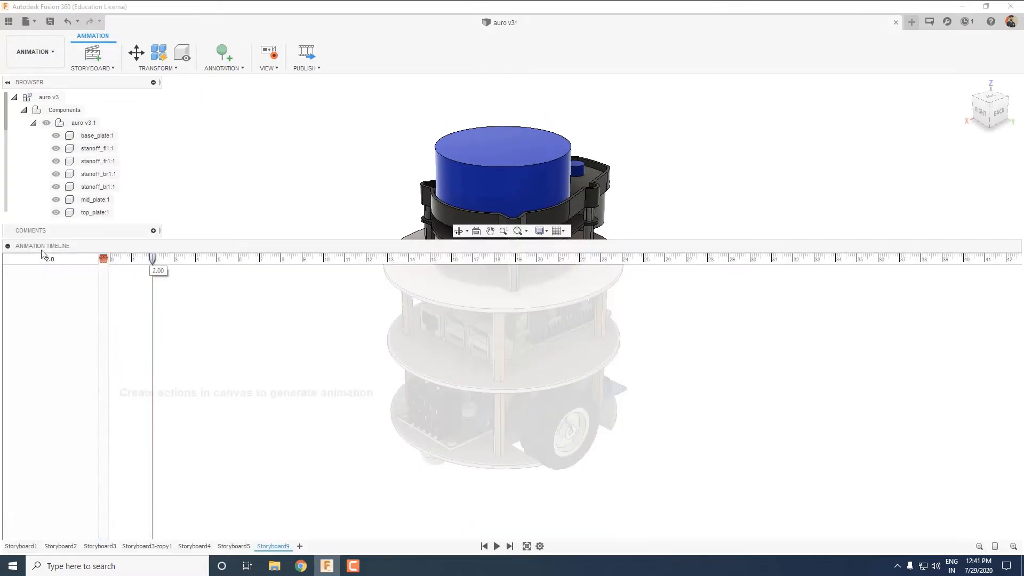
click(7, 246)
click(110, 481)
key(m)
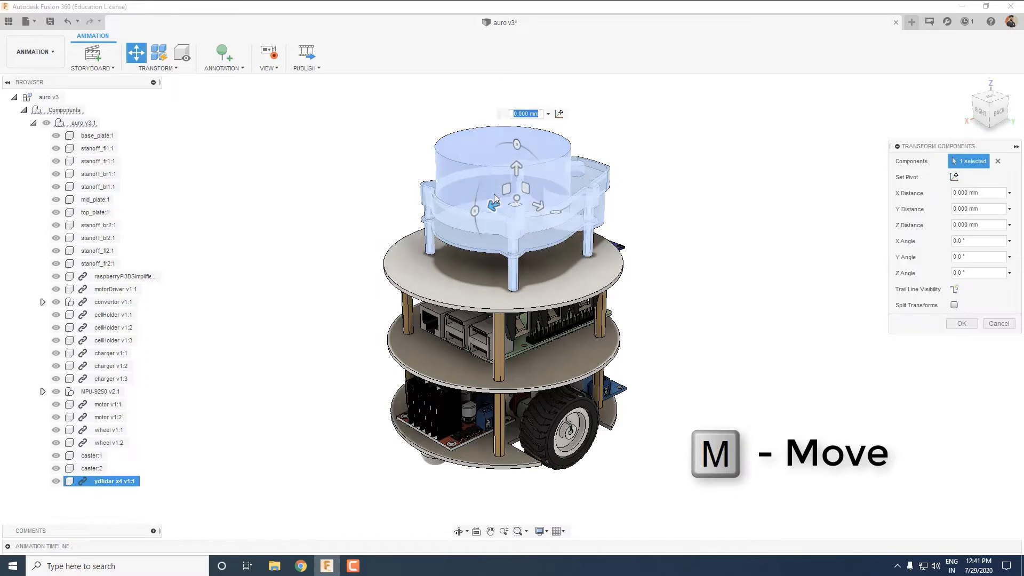
drag(494, 194, 690, 170)
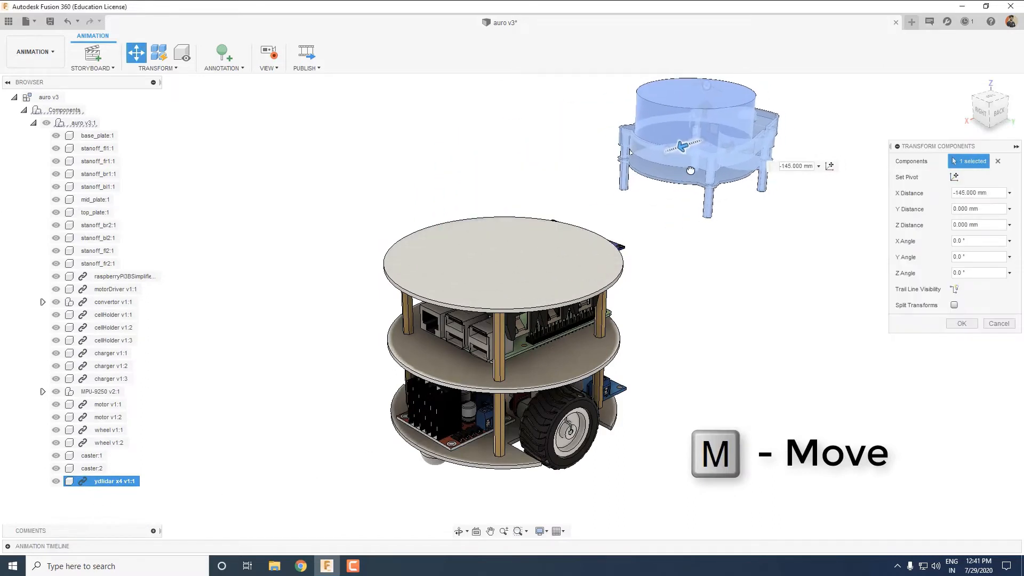
click(957, 326)
Move the top_plate:1 component sideways, well clear of the rest of the robot.
click(478, 286)
key(m)
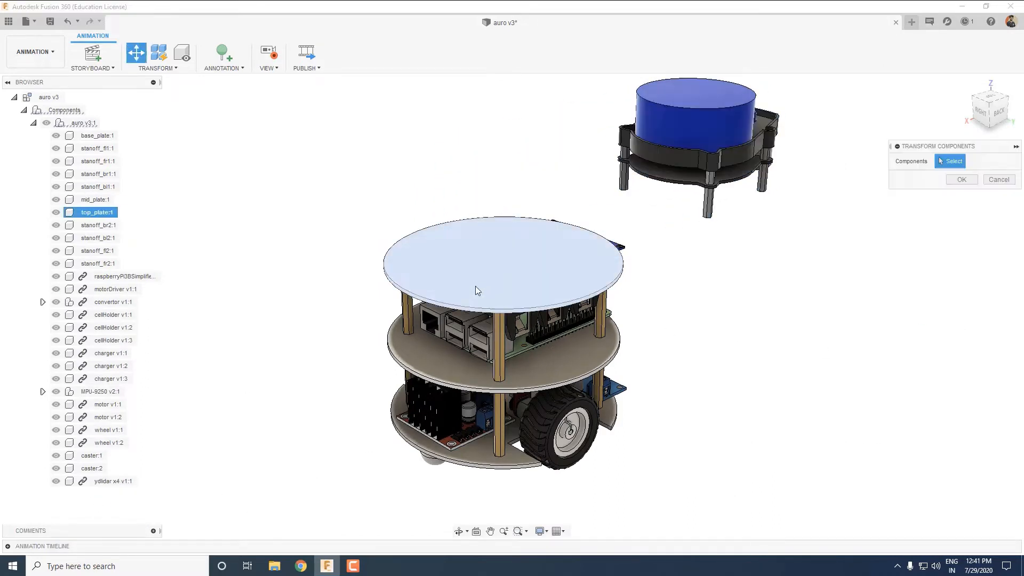
drag(515, 268, 945, 207)
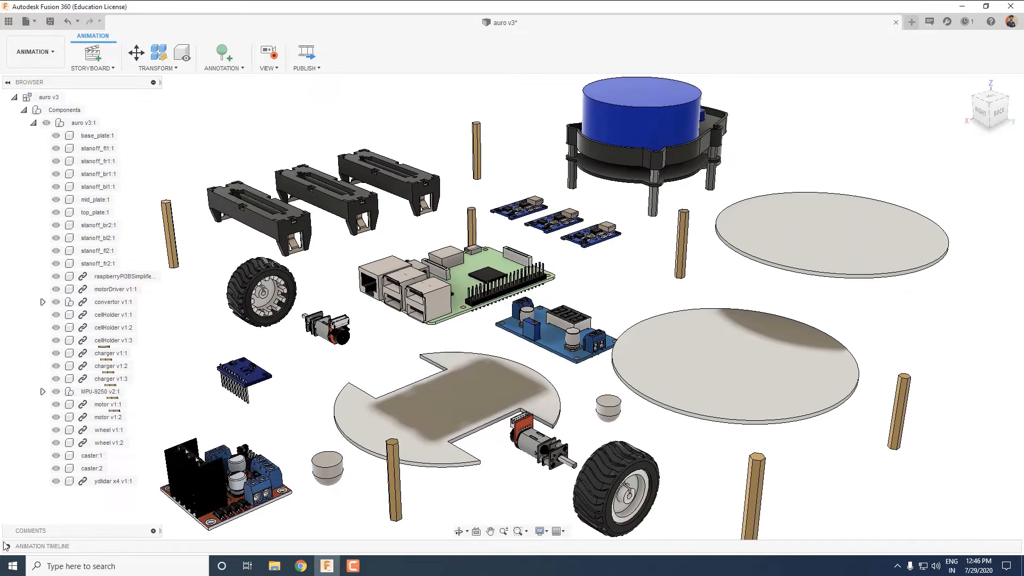
With the playhead at 4.0 s, restore the auro v3:1 assembly to its home position and frame the reassembled robot.
click(7, 546)
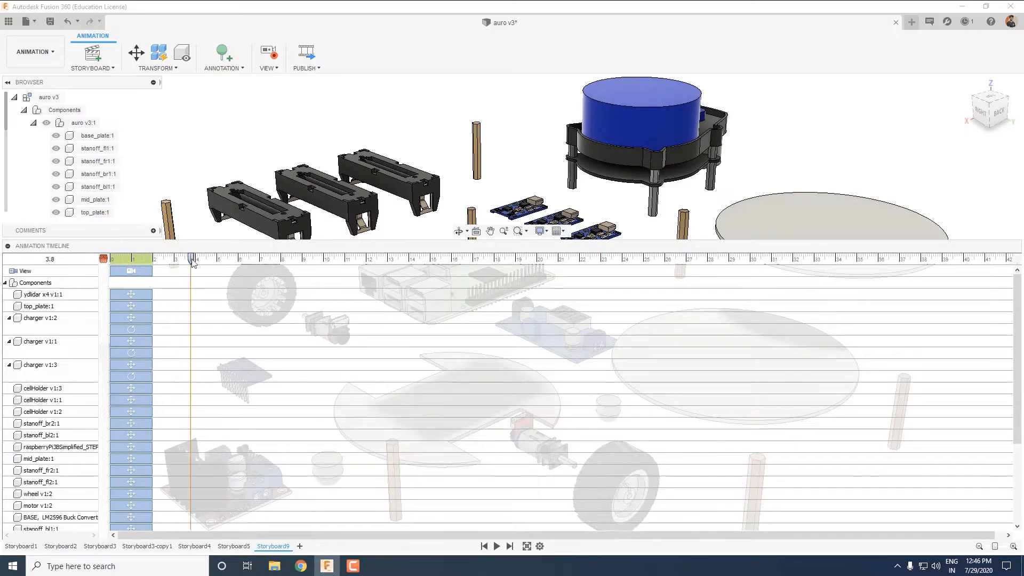
click(7, 246)
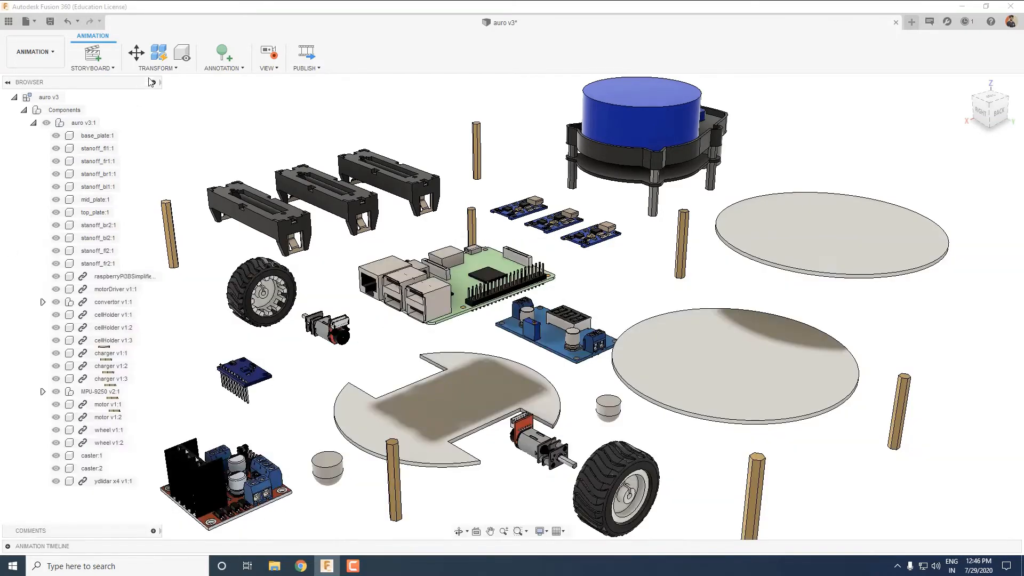
click(82, 123)
click(155, 94)
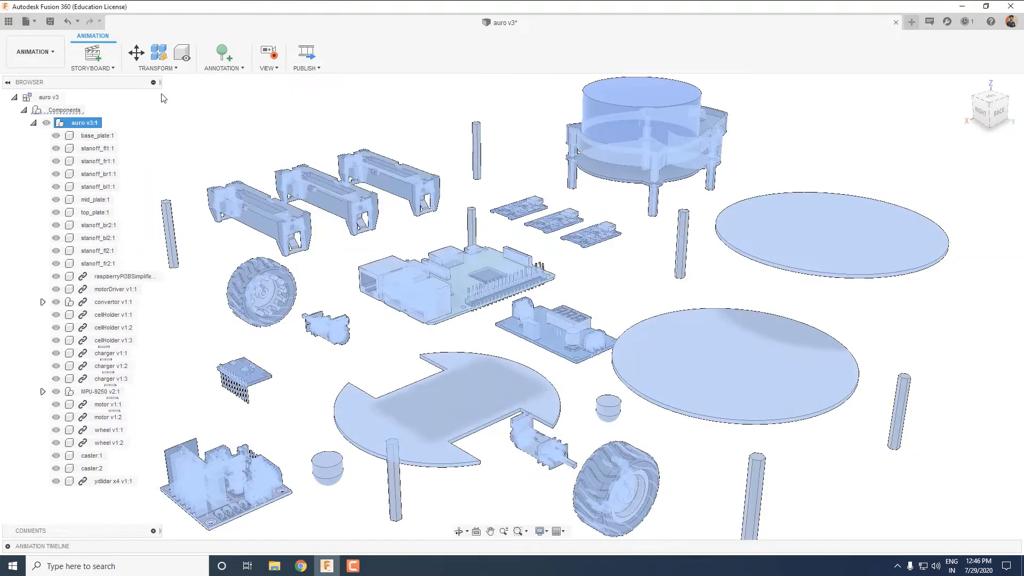
click(1007, 103)
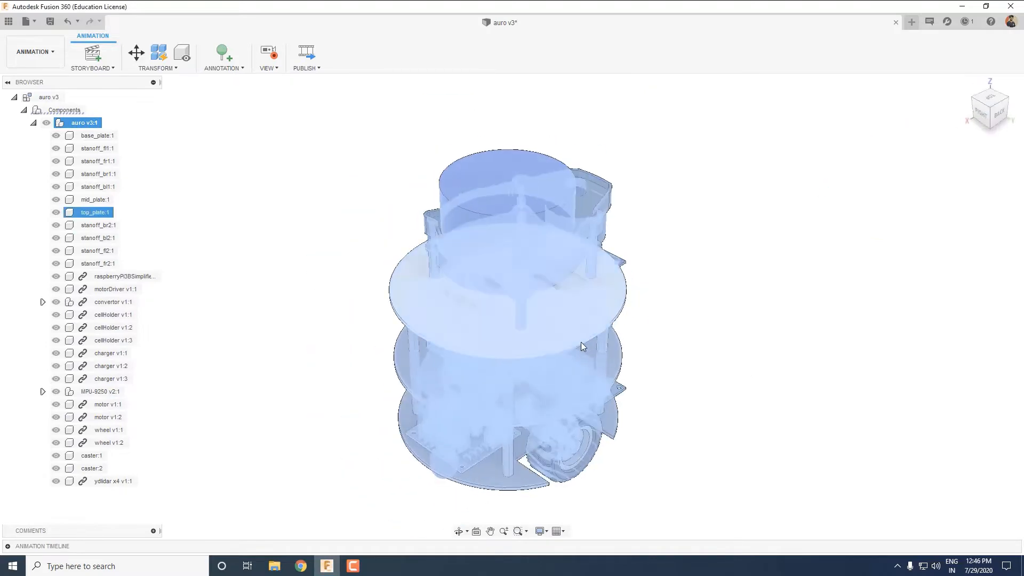
click(283, 360)
Play the manual explode storyboard from 0.0 s with the timeline collapsed to check the explosion and reassembly.
click(8, 546)
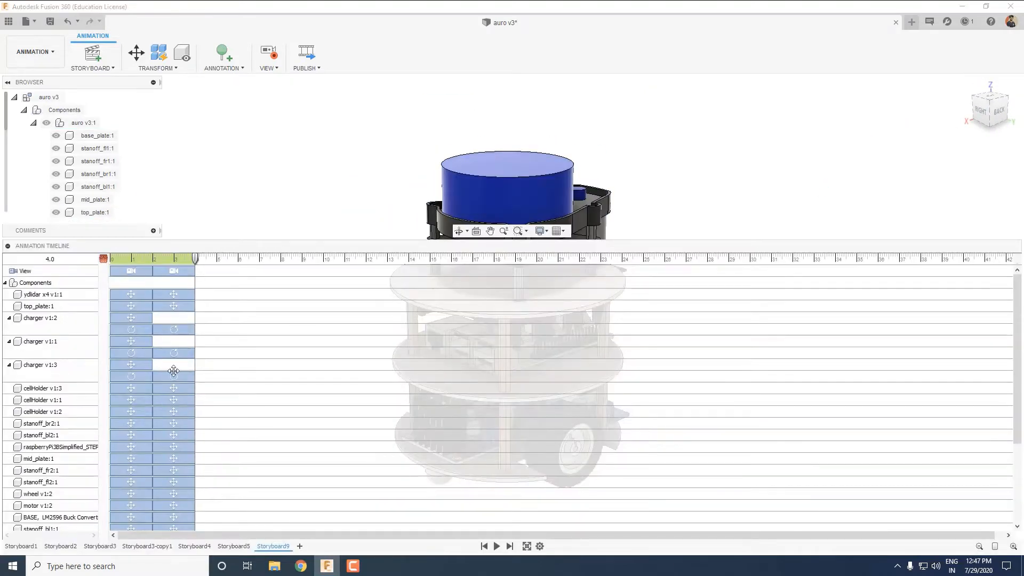
drag(195, 260, 93, 270)
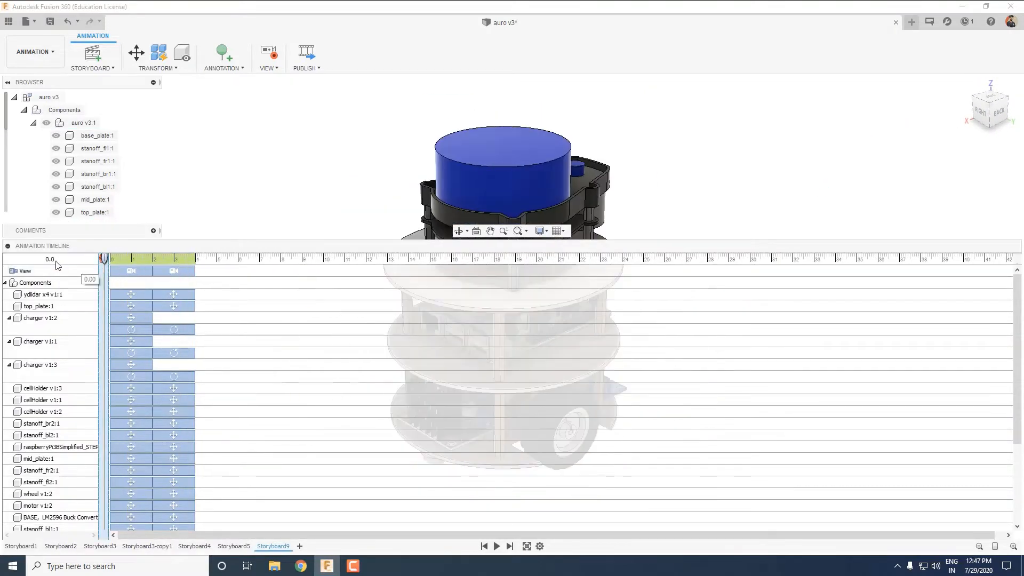
click(497, 547)
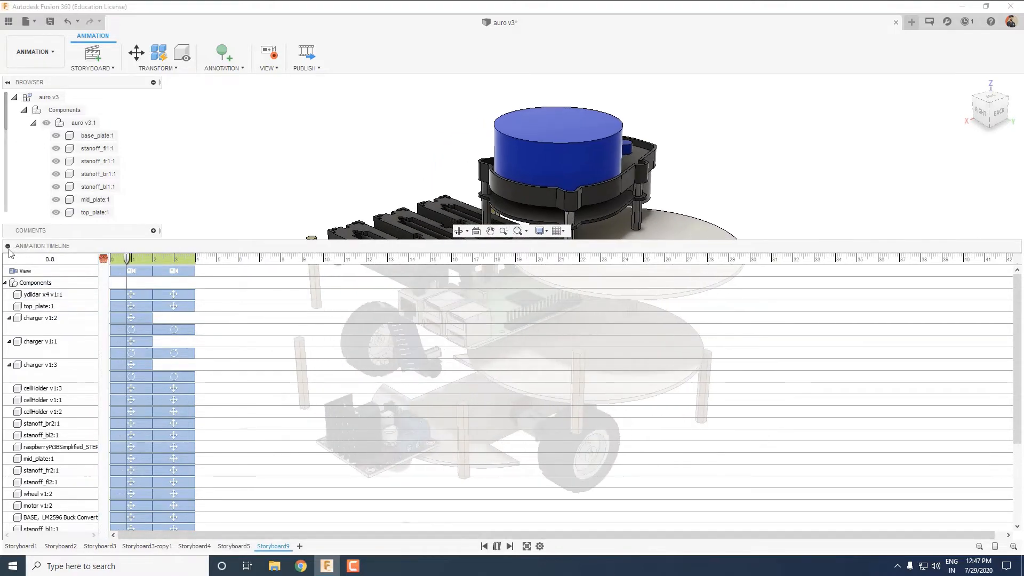
click(7, 246)
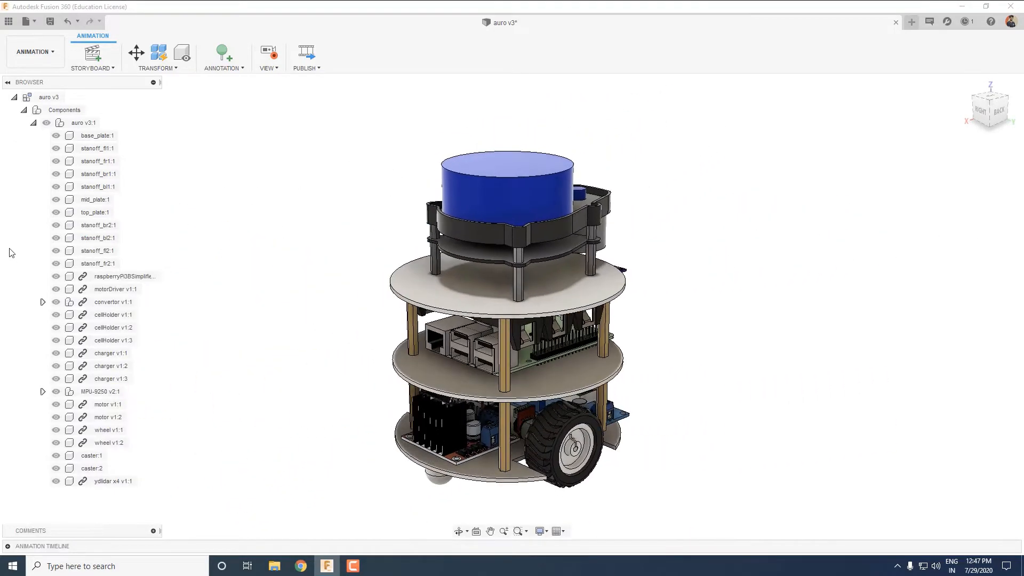
Shift the second camera action and all components' reassembly actions to start at 4.0 s, and play the storyboard.
click(8, 546)
click(175, 307)
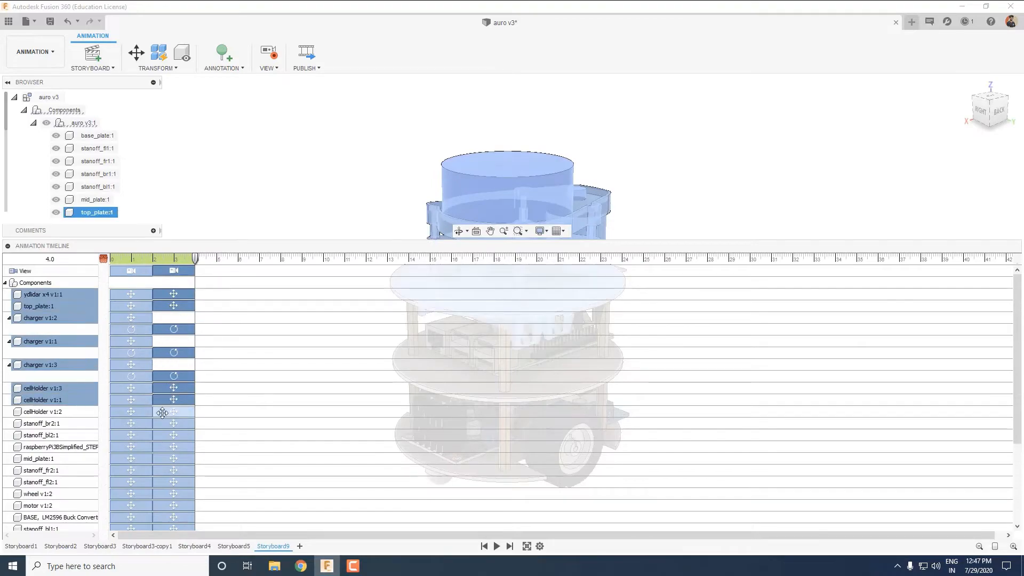
ctrl+click(162, 413)
ctrl+click(165, 424)
scroll(176, 458, down, 5)
ctrl+click(188, 349)
ctrl+click(176, 431)
ctrl+click(176, 419)
drag(186, 278, 229, 276)
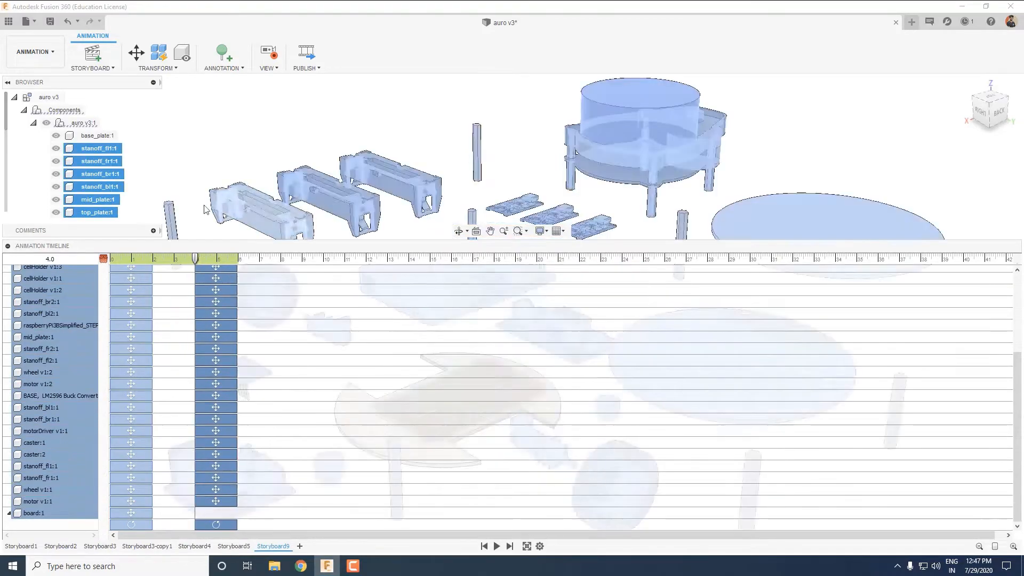
key(space)
click(8, 246)
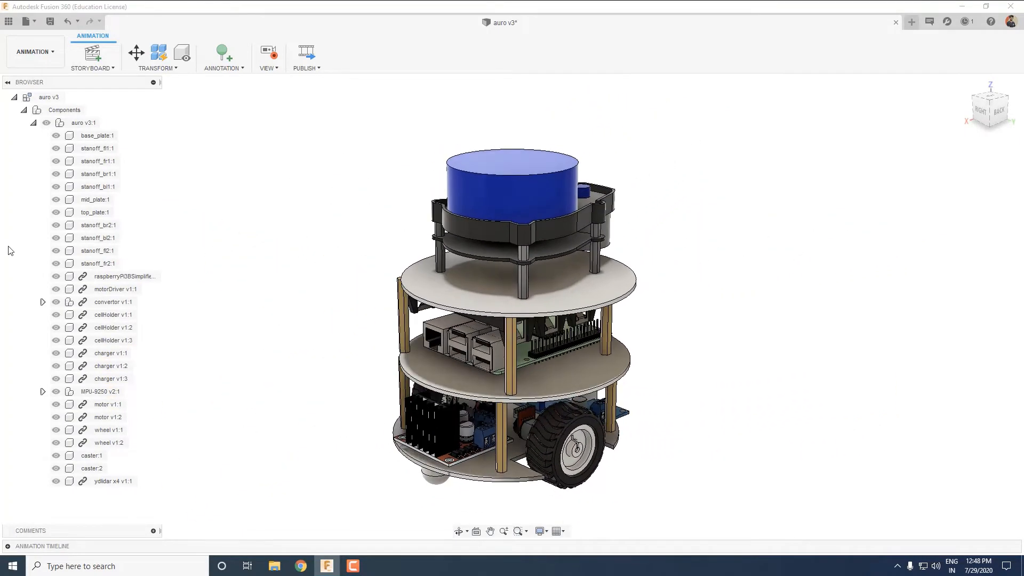
Shift the reassembly actions and their camera move to run from 8.0 to 10.0 s, and preview the storyboard.
click(7, 546)
drag(231, 291, 316, 291)
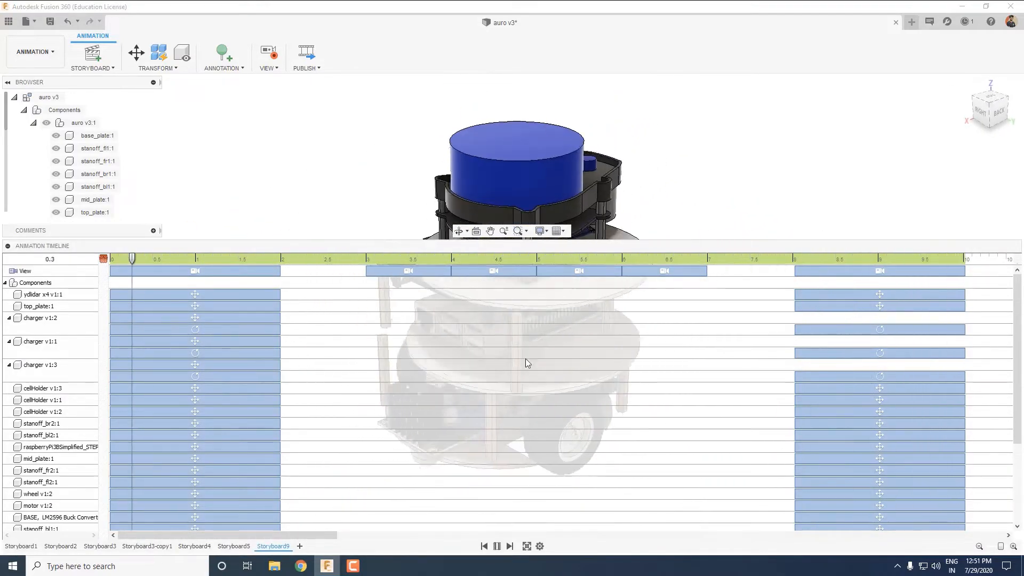
click(8, 246)
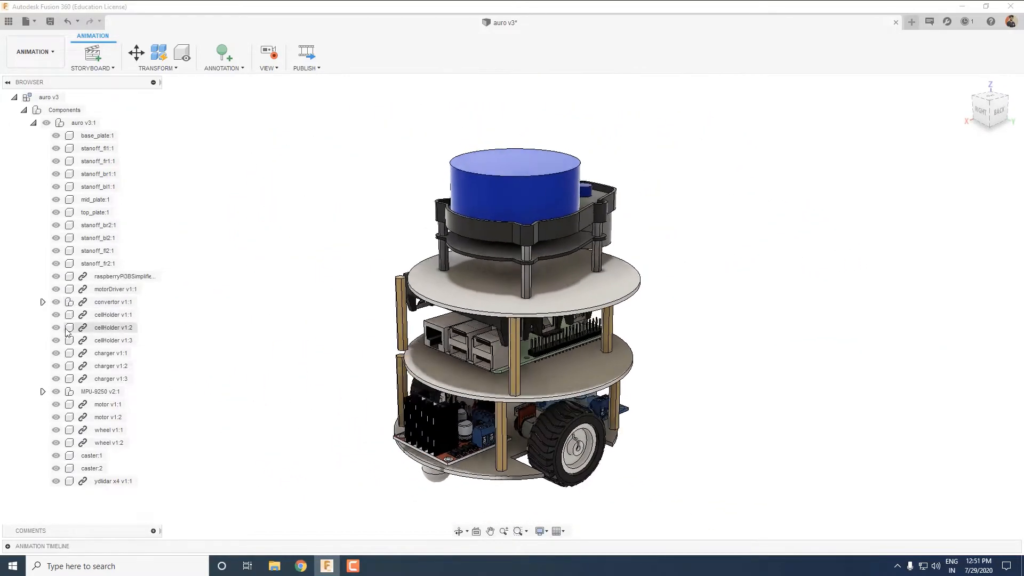
Shift all components' reassembly actions and the final camera move to run from 16.0 to 18.0 s.
click(8, 546)
click(980, 547)
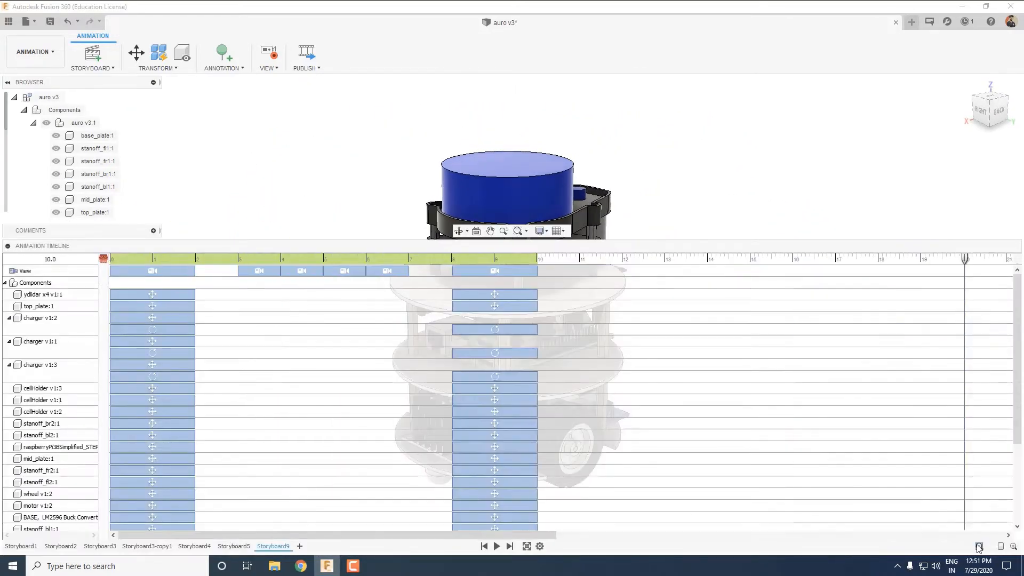
click(979, 546)
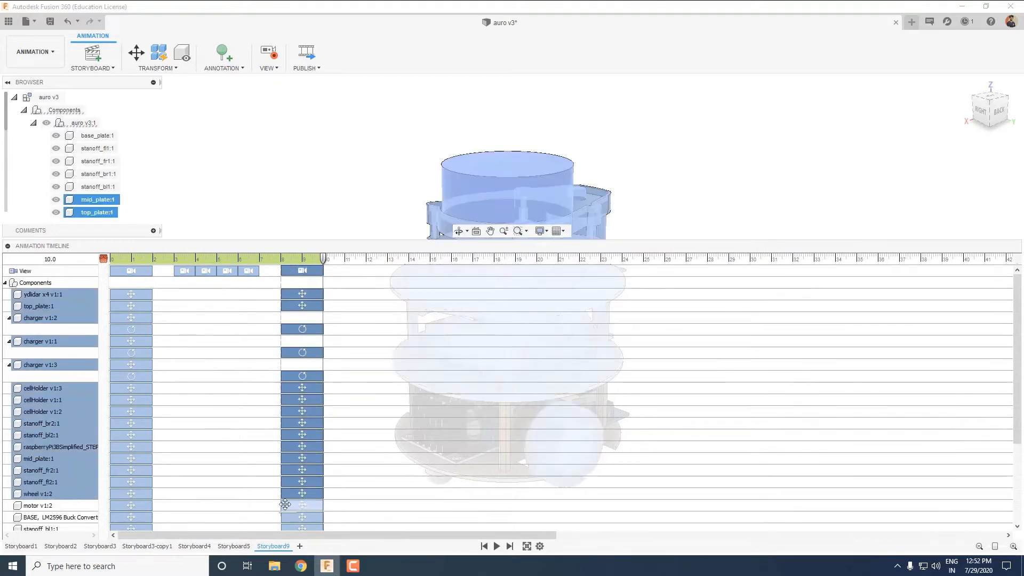
ctrl+click(285, 505)
ctrl+click(287, 517)
ctrl+click(290, 420)
ctrl+click(290, 431)
ctrl+click(290, 444)
mouse_move(1017, 352)
mouse_down()
mouse_move(1017, 432)
mouse_move(1018, 349)
mouse_up()
ctrl+click(290, 456)
drag(467, 275, 457, 275)
Spread the four intermediate camera moves back to back from 3.0 to 15.0 s, lasting 3 s each, and preview the storyboard.
drag(247, 274, 376, 273)
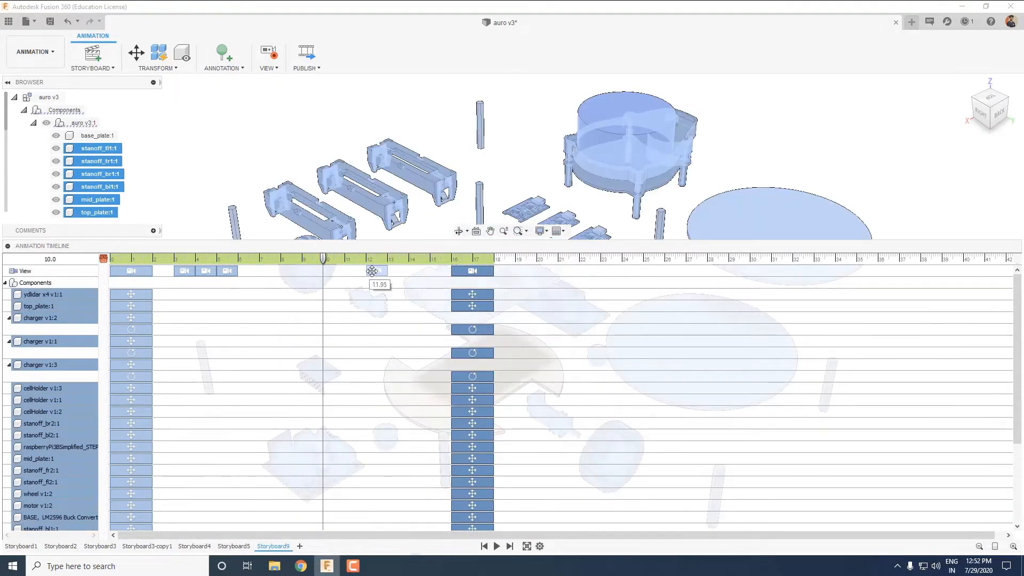
drag(227, 272, 319, 272)
drag(206, 272, 283, 272)
click(1014, 546)
double_click(256, 271)
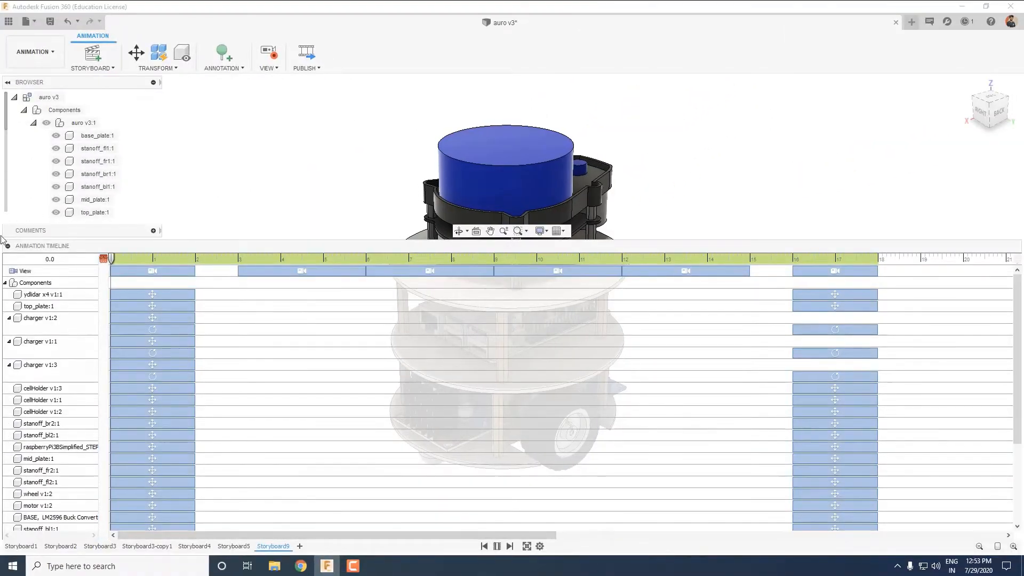
click(7, 246)
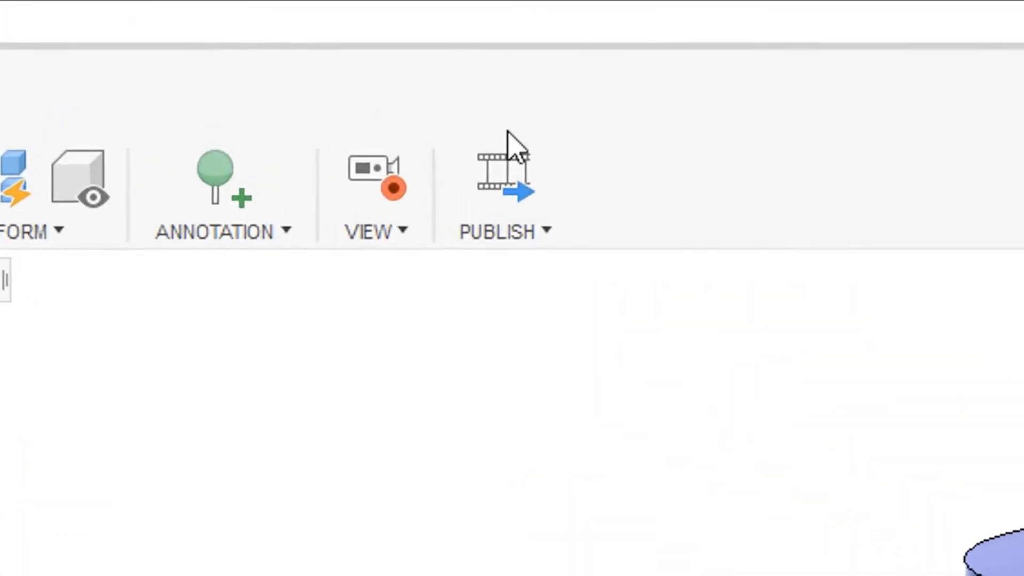
Publish the current storyboard as a 1920 x 1080 AVI on the desktop, with a name starting "auro v3 manu", and show the desktop.
click(306, 52)
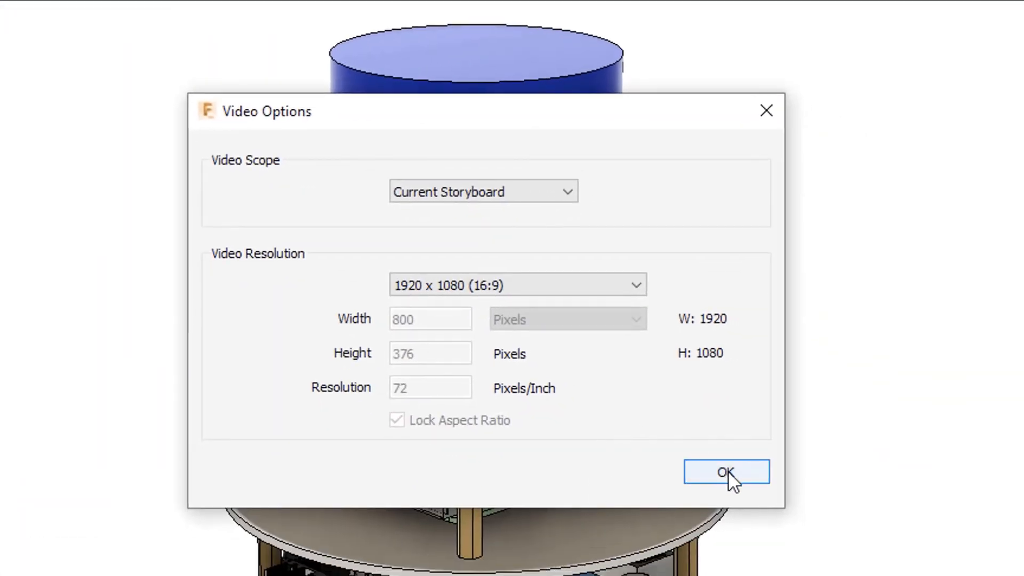
click(727, 472)
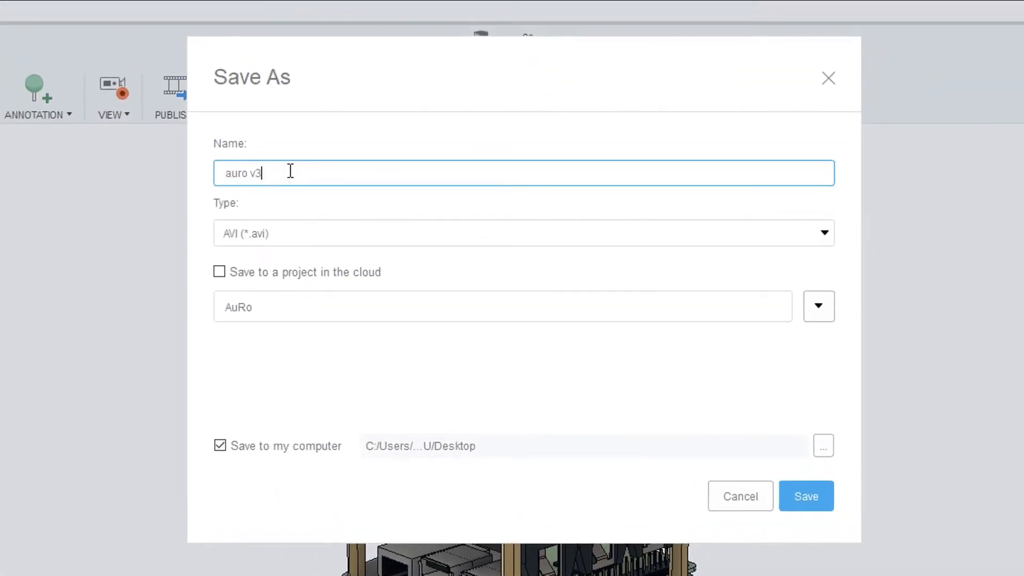
key(Return)
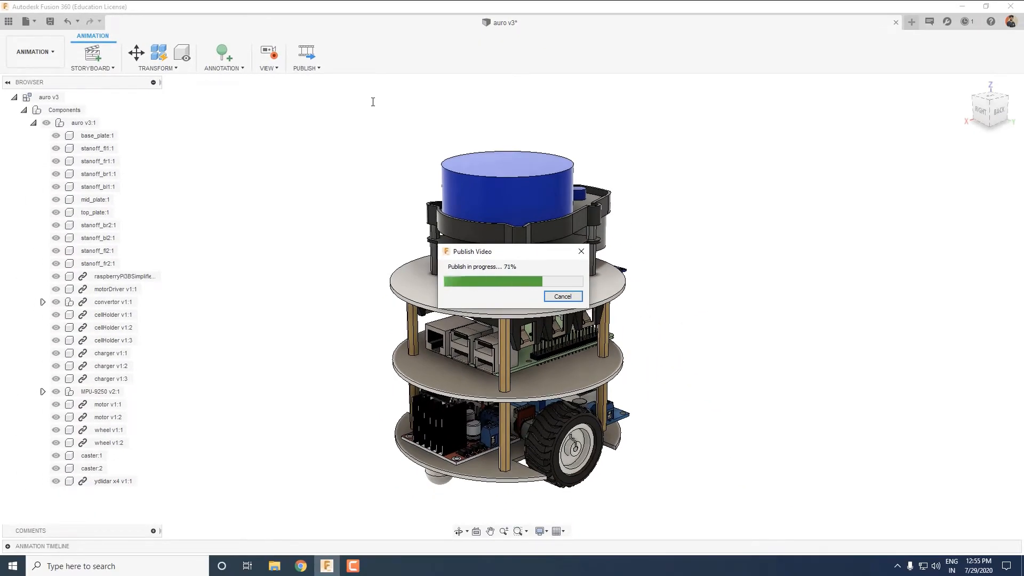
click(964, 6)
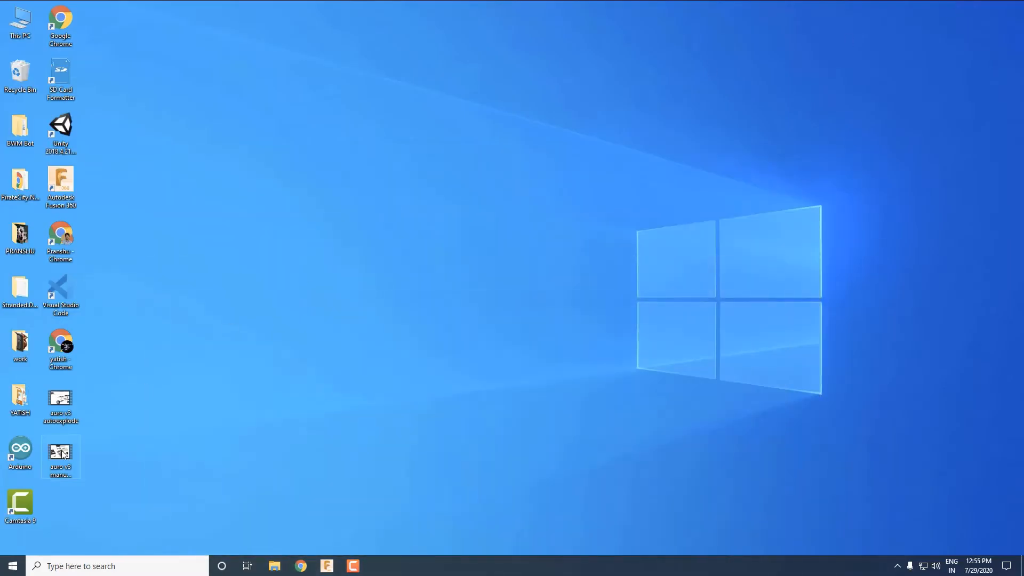